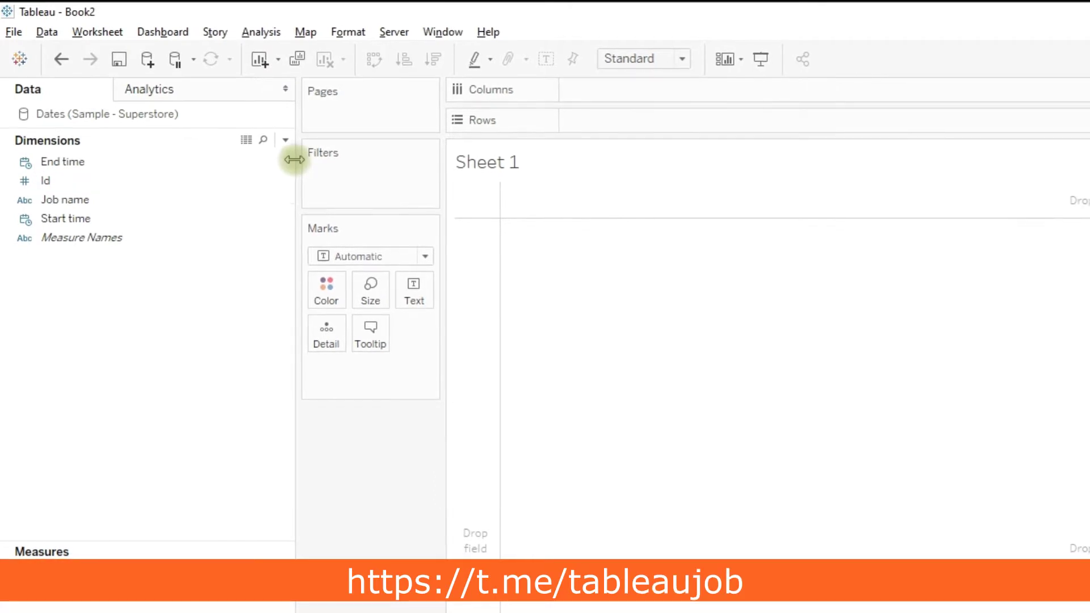
# - Widen the data pane and place Id, Job name, Start time and End time on Rows in that order
pyautogui.moveTo(294, 160); pyautogui.dragTo(361, 159)
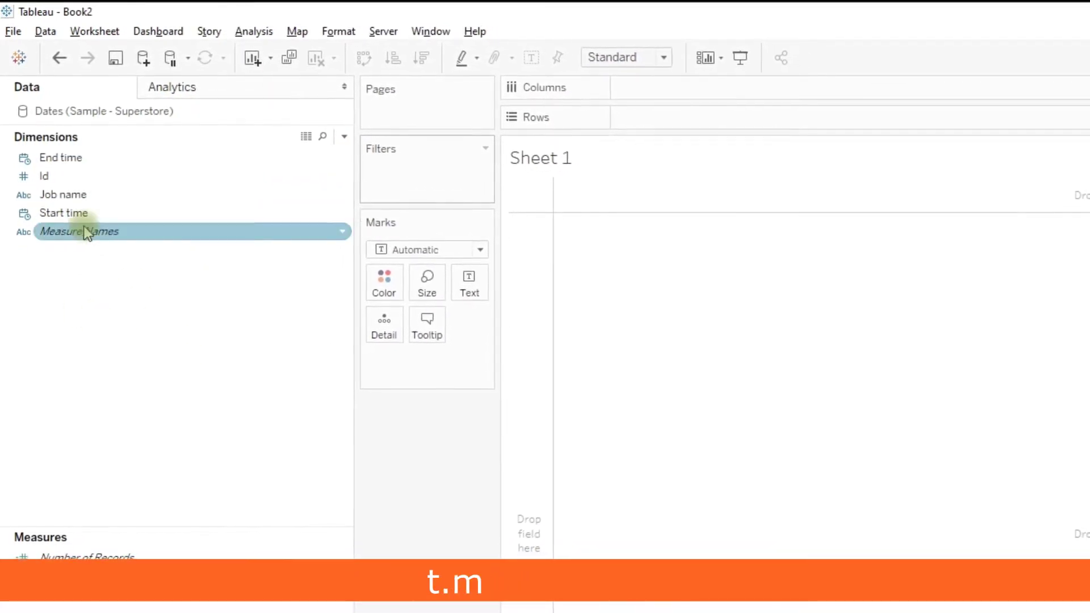
pyautogui.moveTo(37, 176); pyautogui.dragTo(701, 117)
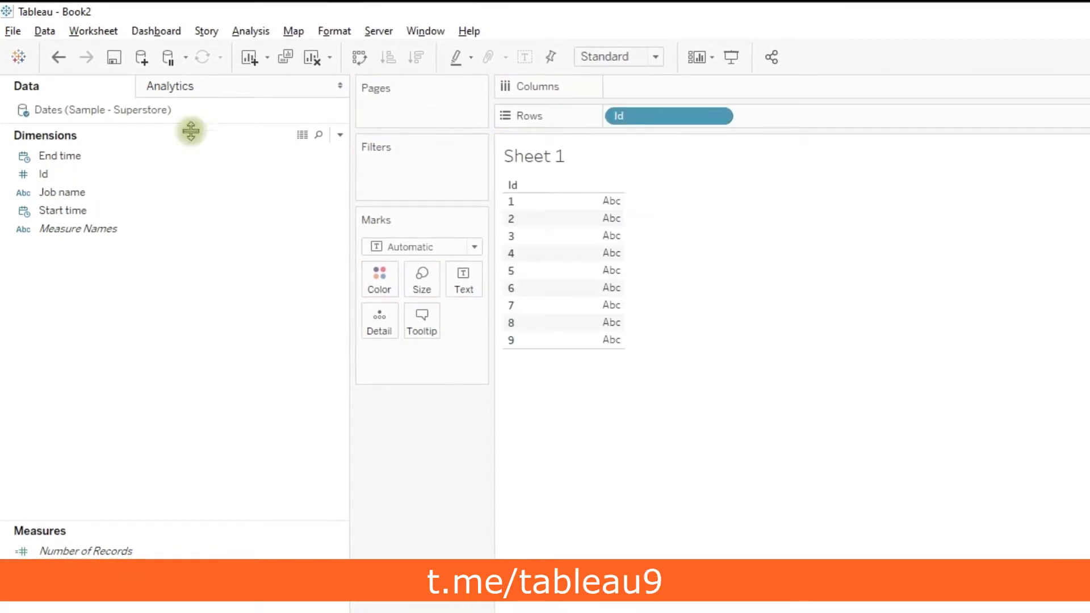
pyautogui.moveTo(63, 191); pyautogui.dragTo(778, 116)
pyautogui.moveTo(51, 207); pyautogui.dragTo(908, 116)
pyautogui.moveTo(57, 152); pyautogui.dragTo(991, 120)
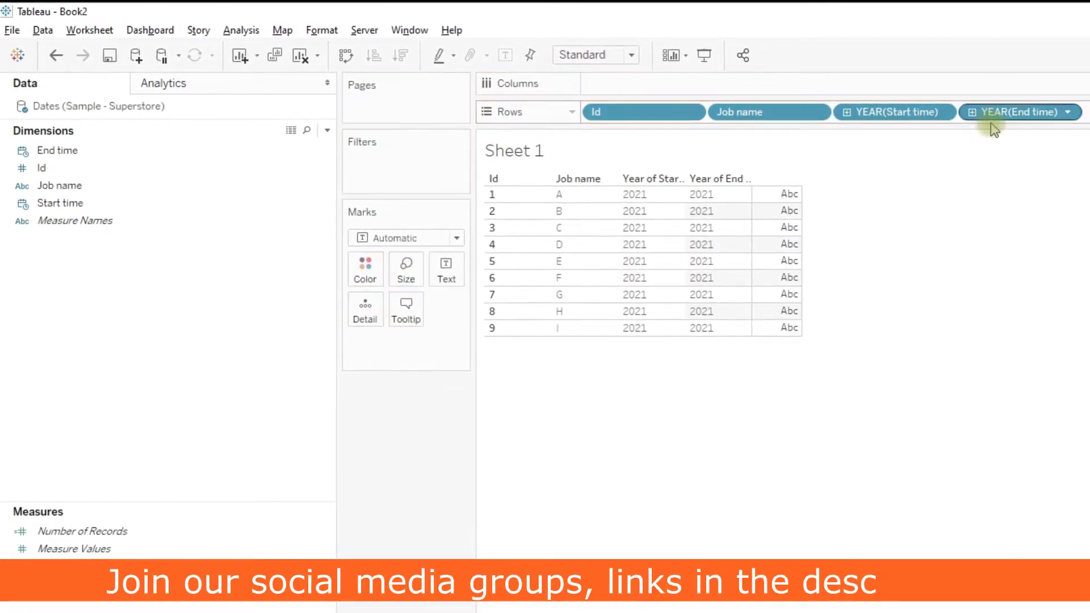
# - Display Start time and End time on Rows as exact, discrete dates
pyautogui.rightClick(898, 111)
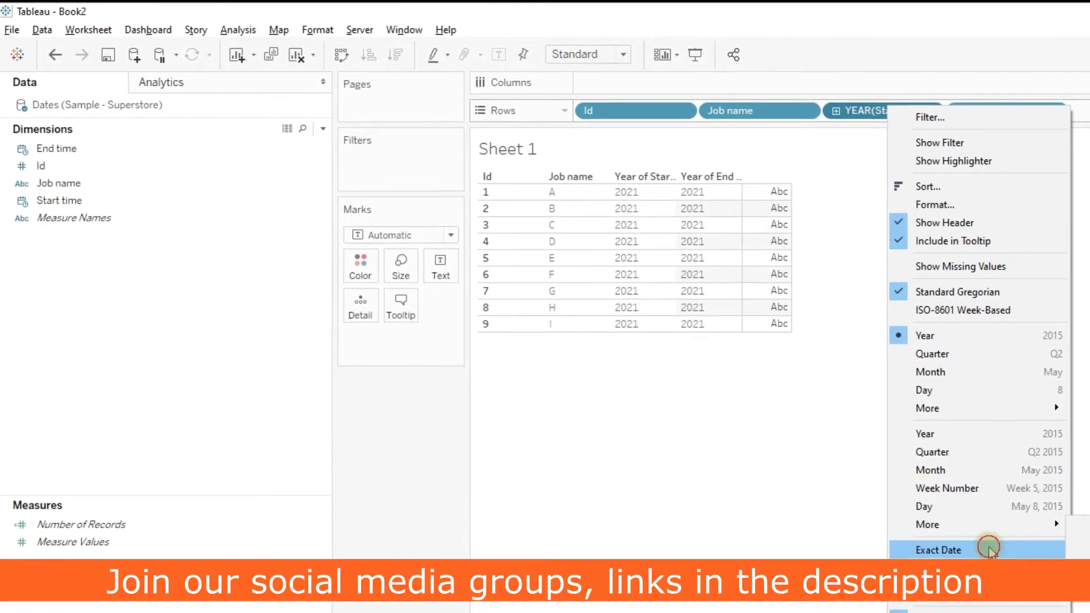
pyautogui.click(931, 551)
pyautogui.rightClick(975, 109)
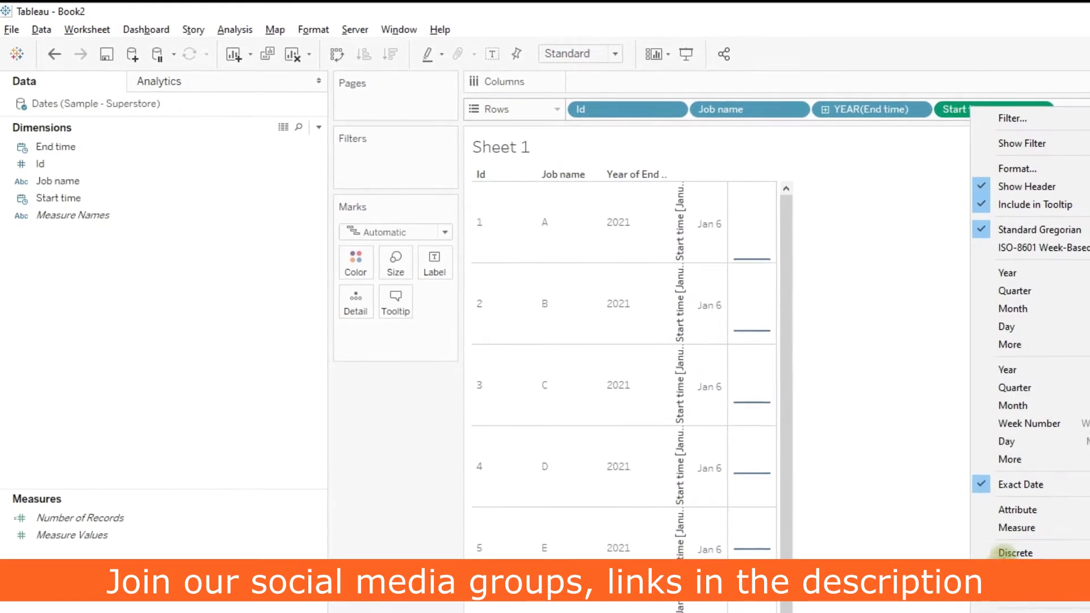
pyautogui.click(1017, 554)
pyautogui.rightClick(881, 113)
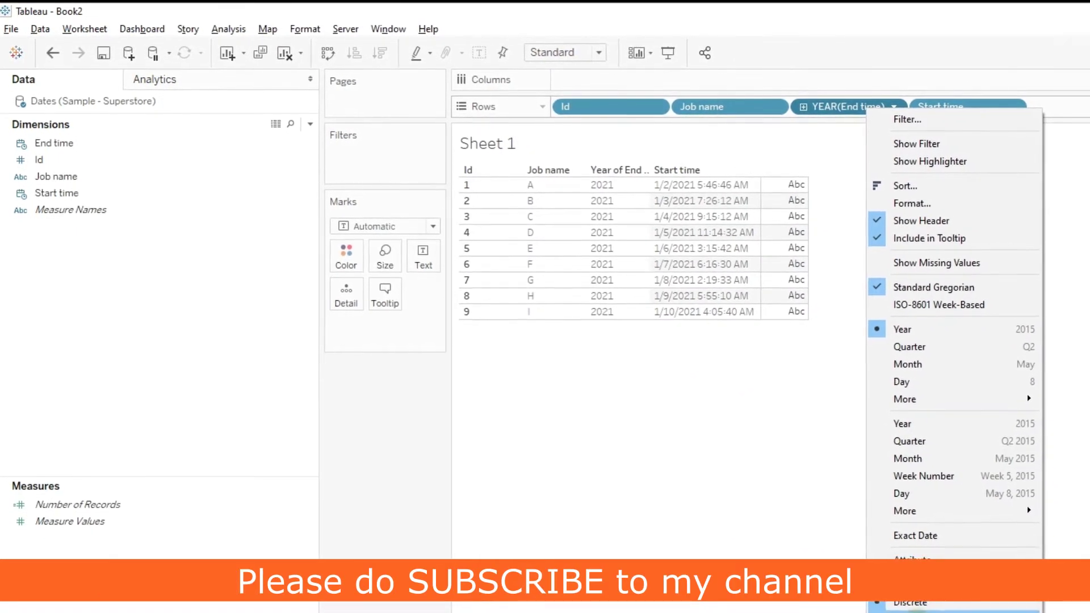
pyautogui.click(918, 537)
pyautogui.rightClick(961, 111)
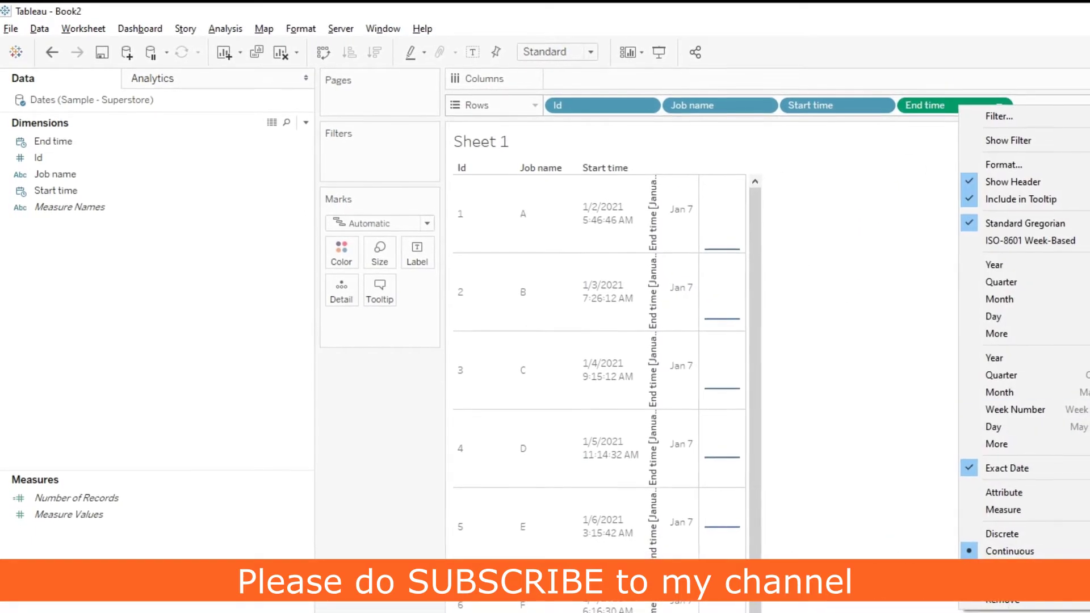
pyautogui.click(1005, 535)
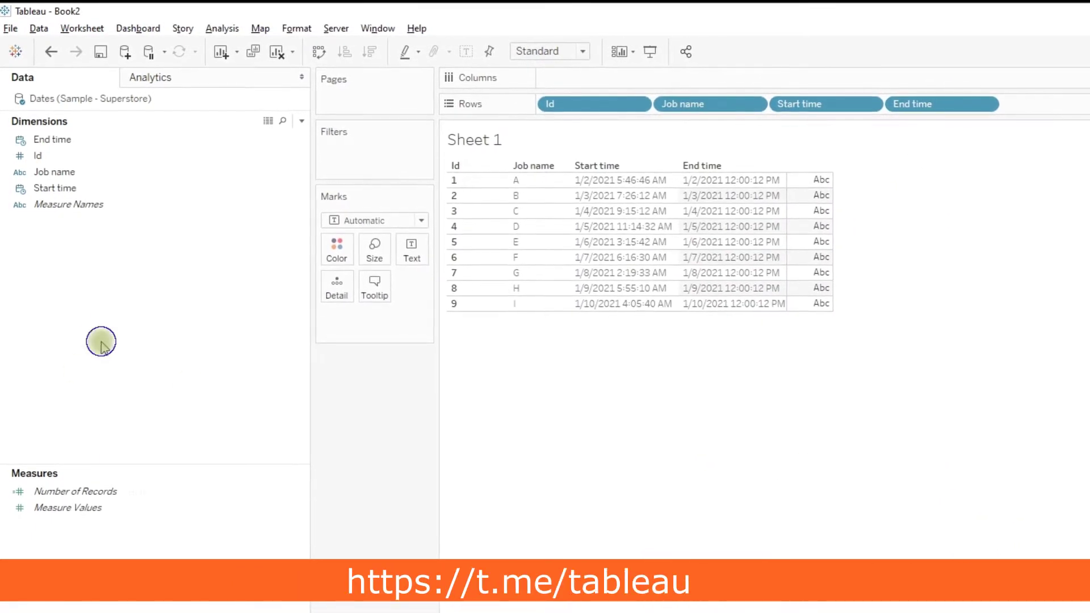
# - Create a calculated field named Hour with the formula DATEDIFF('hour',[Start time],[End time])
pyautogui.rightClick(100, 340)
pyautogui.click(139, 353)
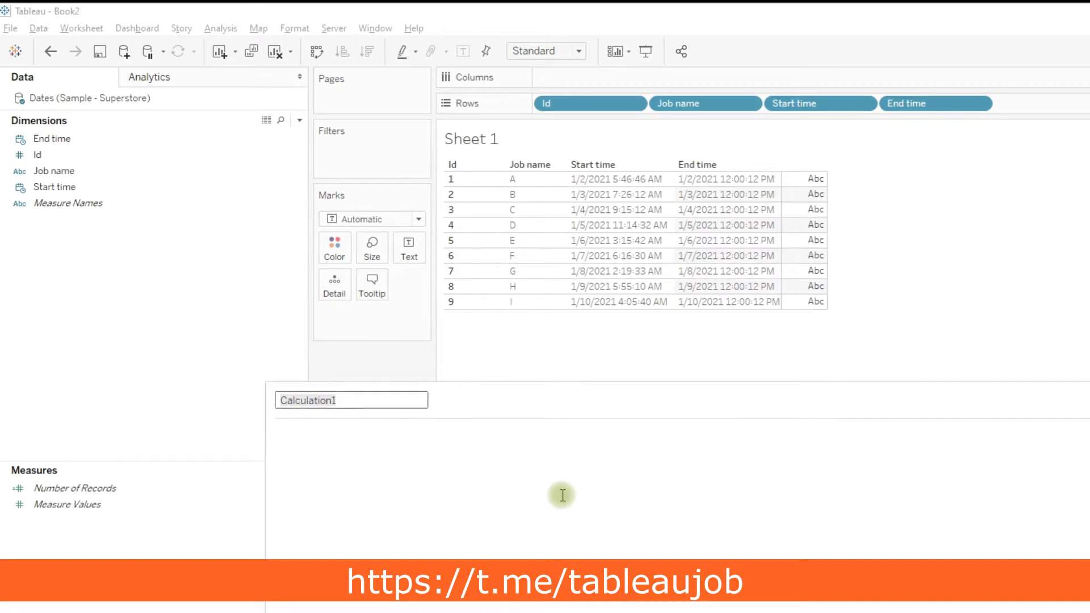
pyautogui.write('datea')
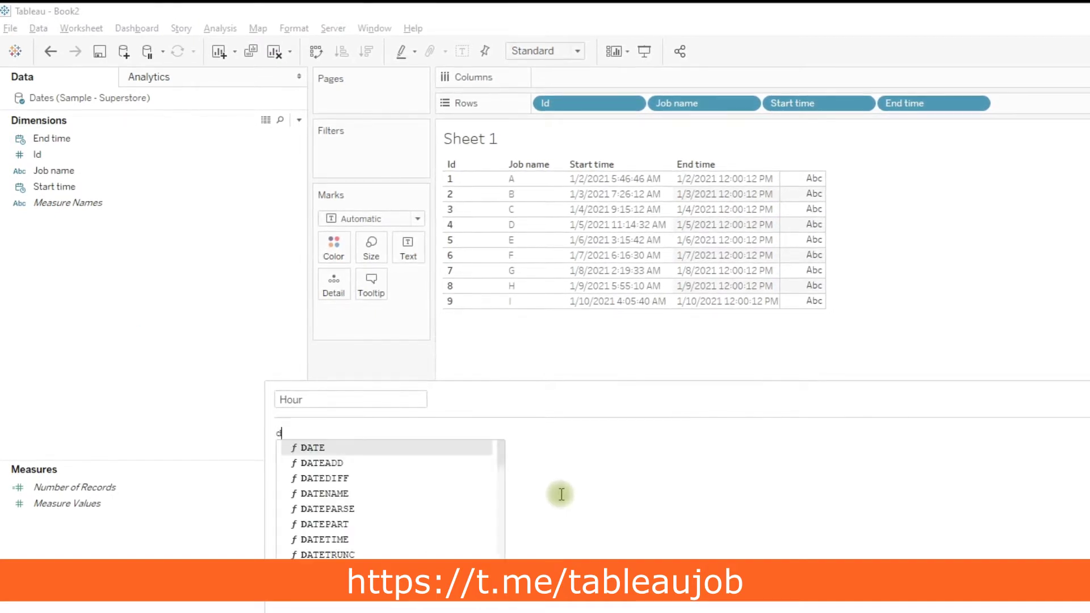
pyautogui.press('Return')
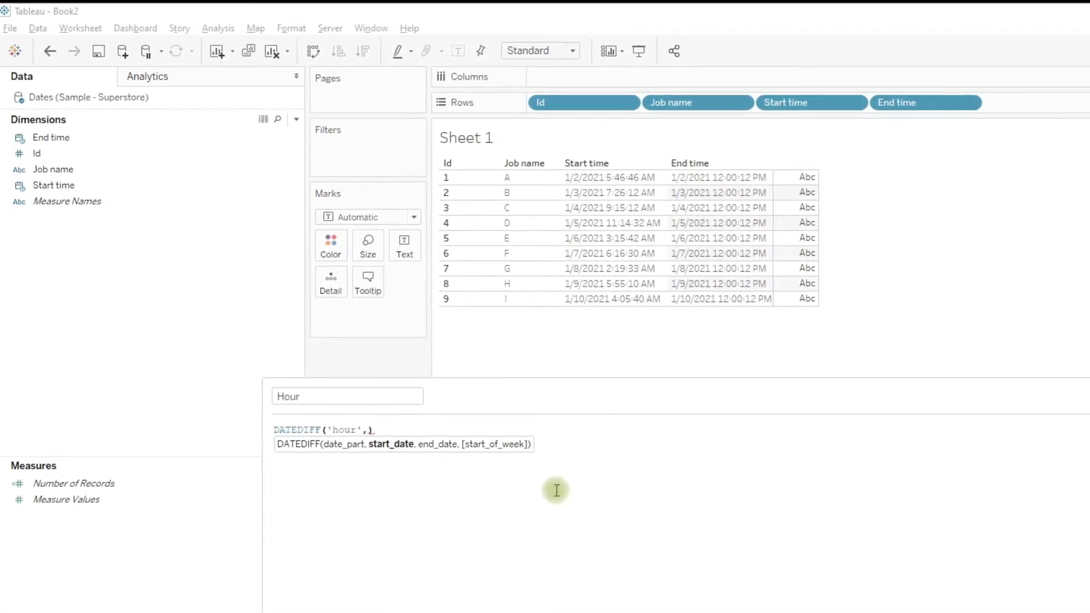
pyautogui.write('sta')
pyautogui.press('Return')
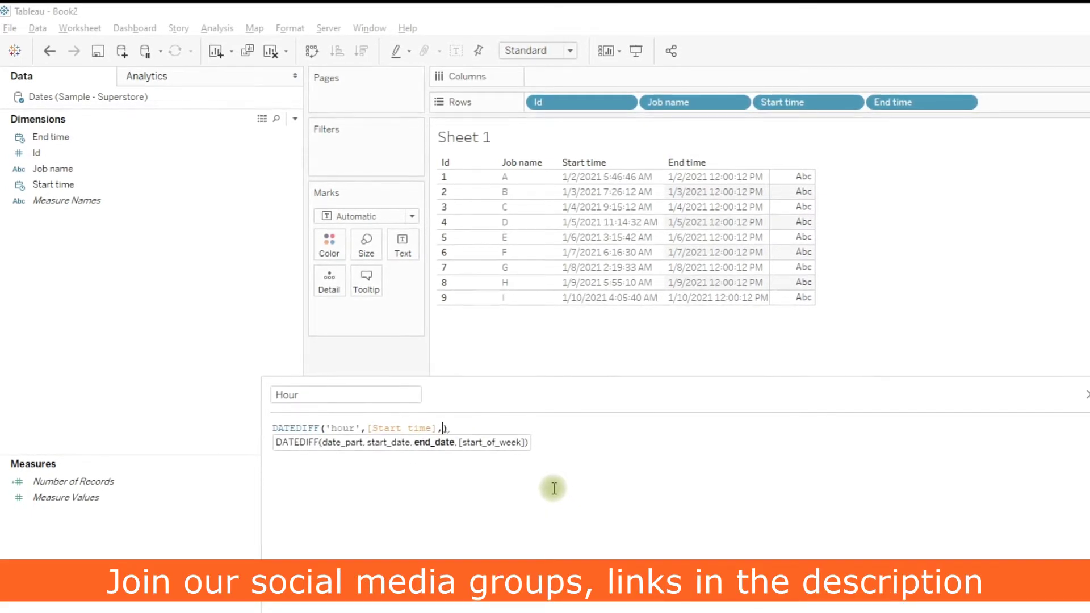
pyautogui.write(',en')
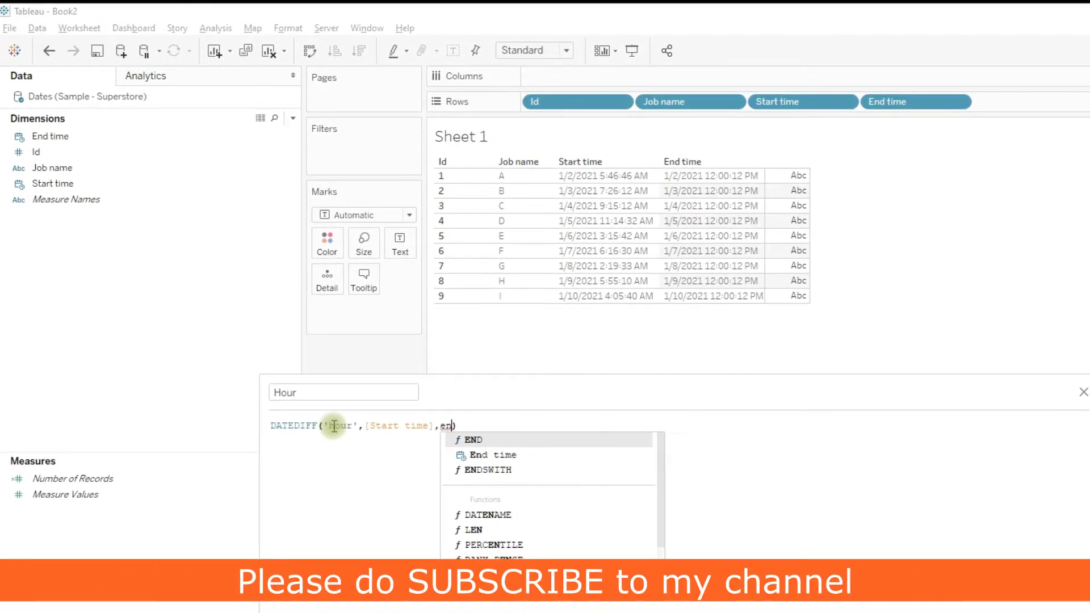
pyautogui.press('Down')
pyautogui.press('Return')
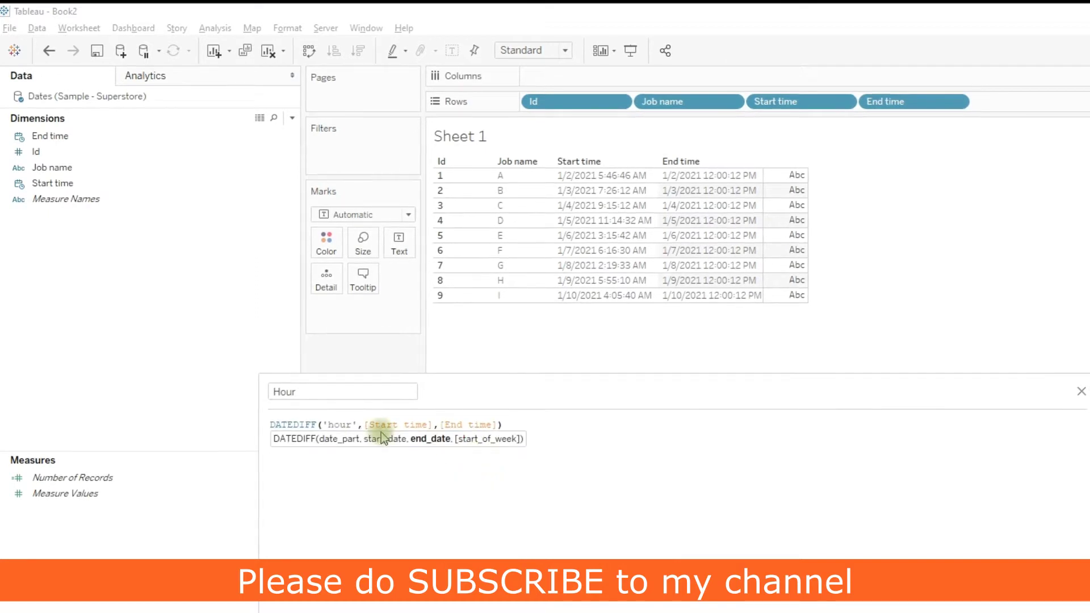
pyautogui.doubleClick(334, 423)
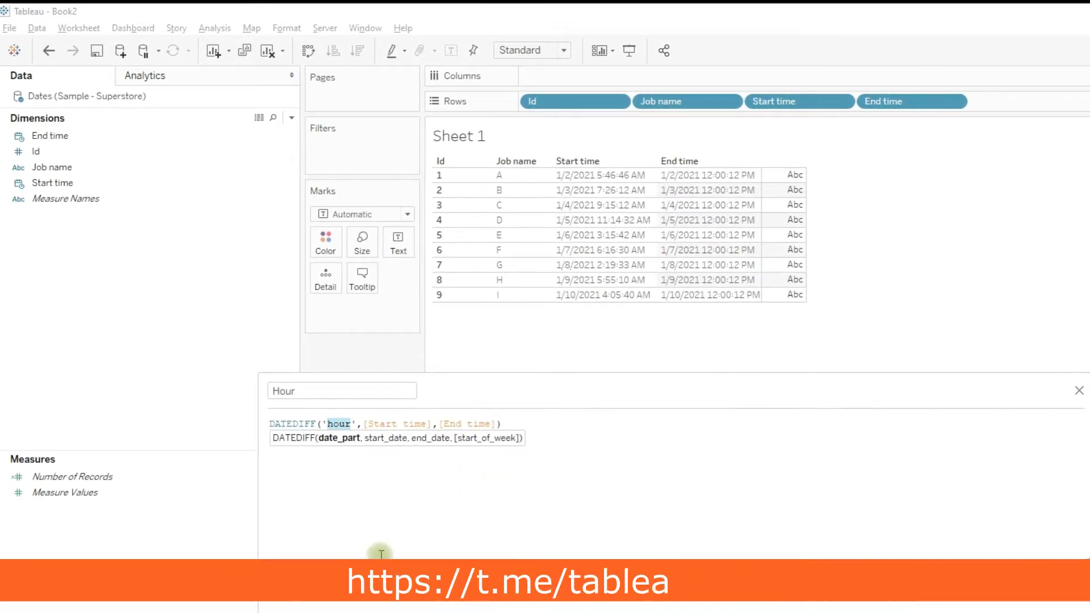
pyautogui.press('End')
pyautogui.press('Return')
# - Add the Hour measure to Rows after End time and make it discrete
pyautogui.moveTo(102, 474); pyautogui.dragTo(1030, 100)
pyautogui.rightClick(1029, 101)
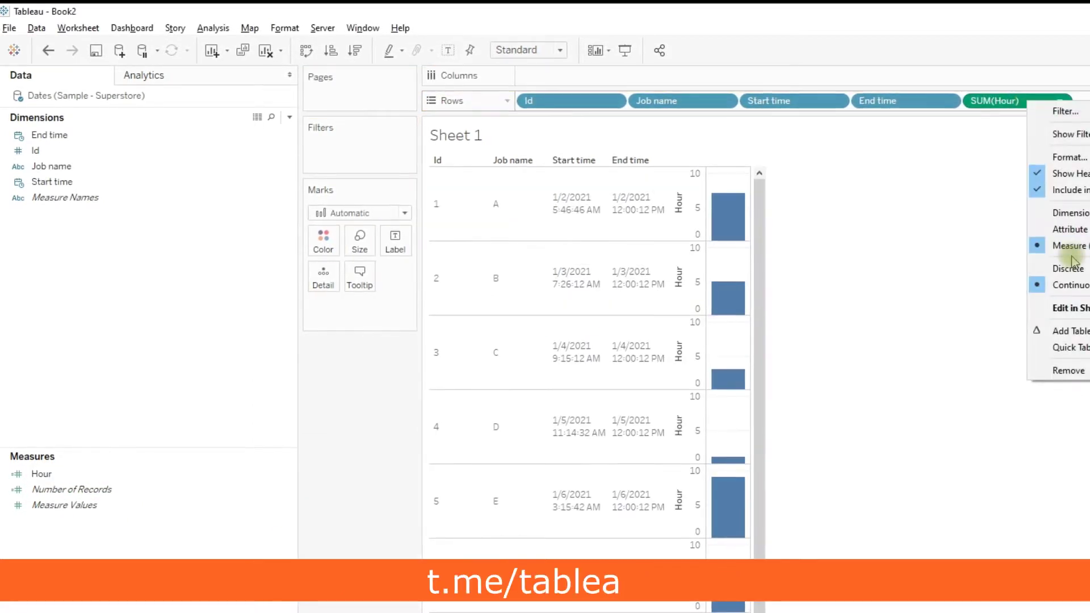
pyautogui.click(1069, 268)
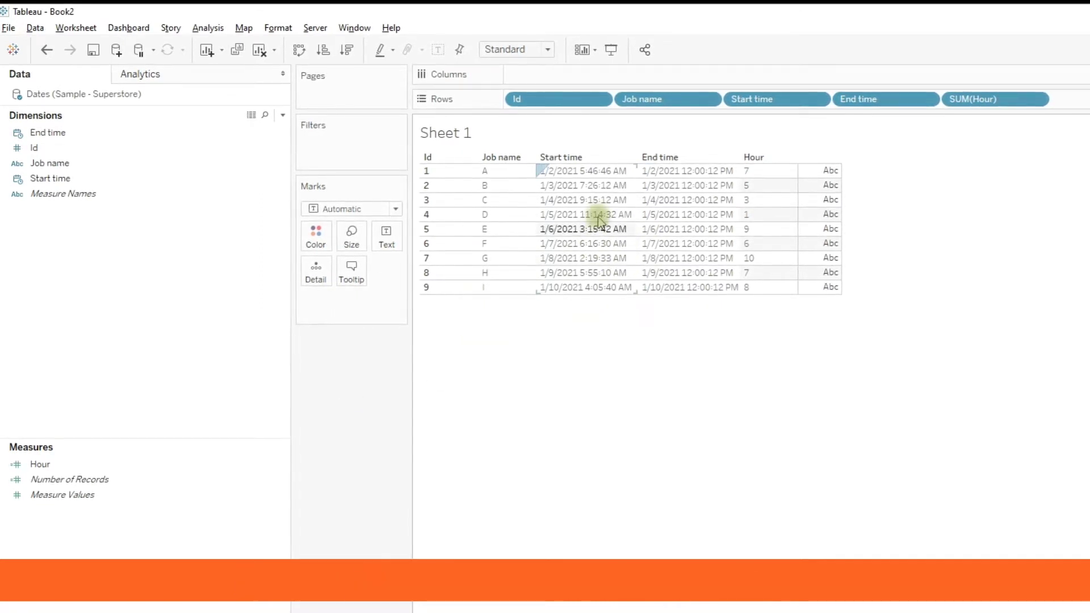
# - Duplicate the Hour field, name the copy Minutes and set its formula to DATEDIFF('minute',[Start time],[End time])
pyautogui.rightClick(117, 463)
pyautogui.click(175, 223)
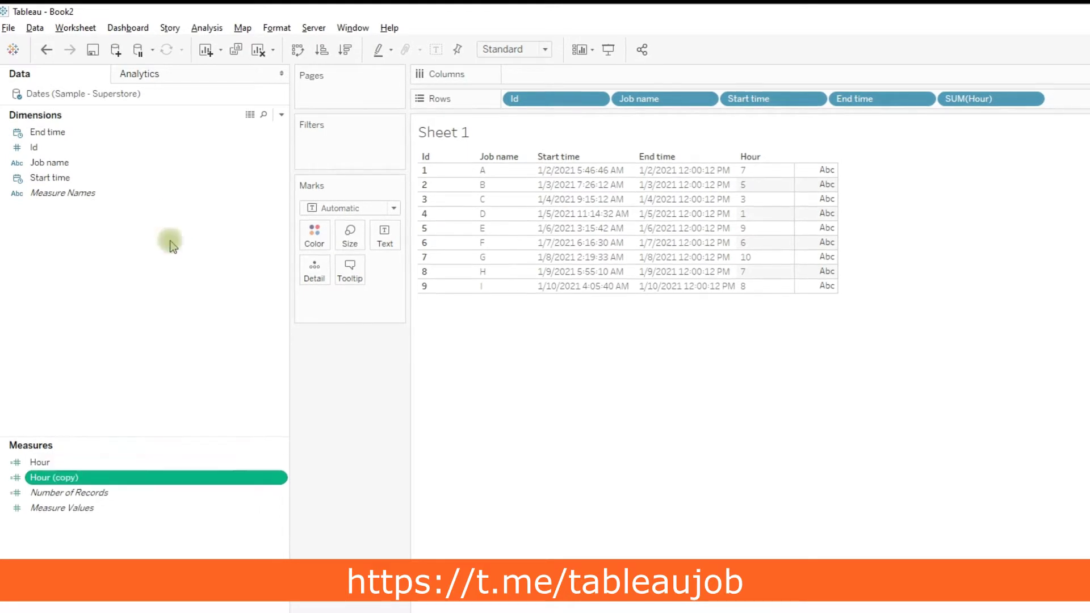
pyautogui.rightClick(96, 478)
pyautogui.click(135, 217)
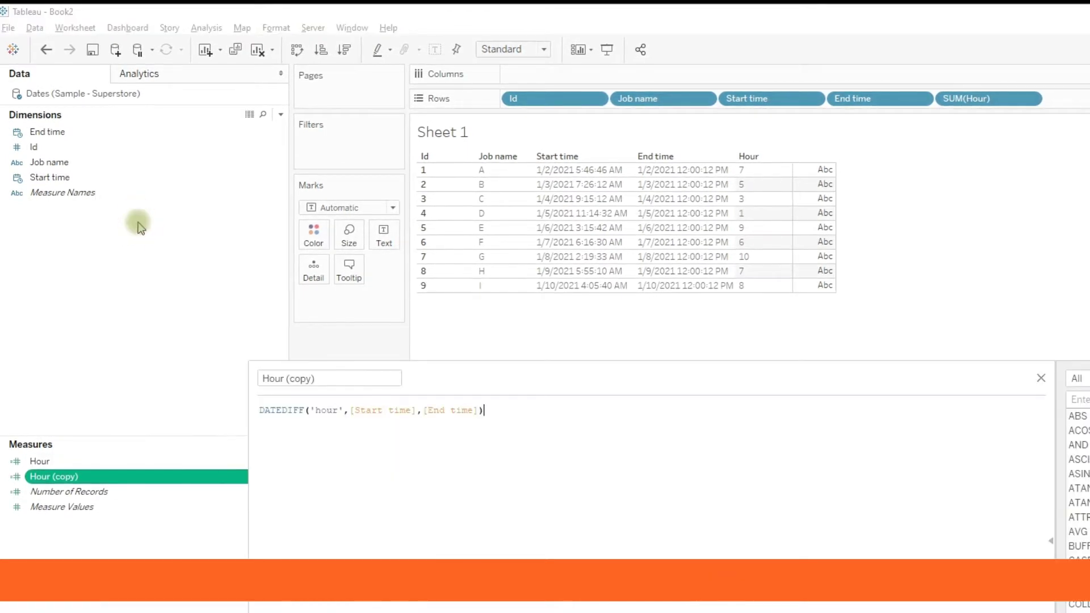
pyautogui.tripleClick(316, 381)
pyautogui.write('Min')
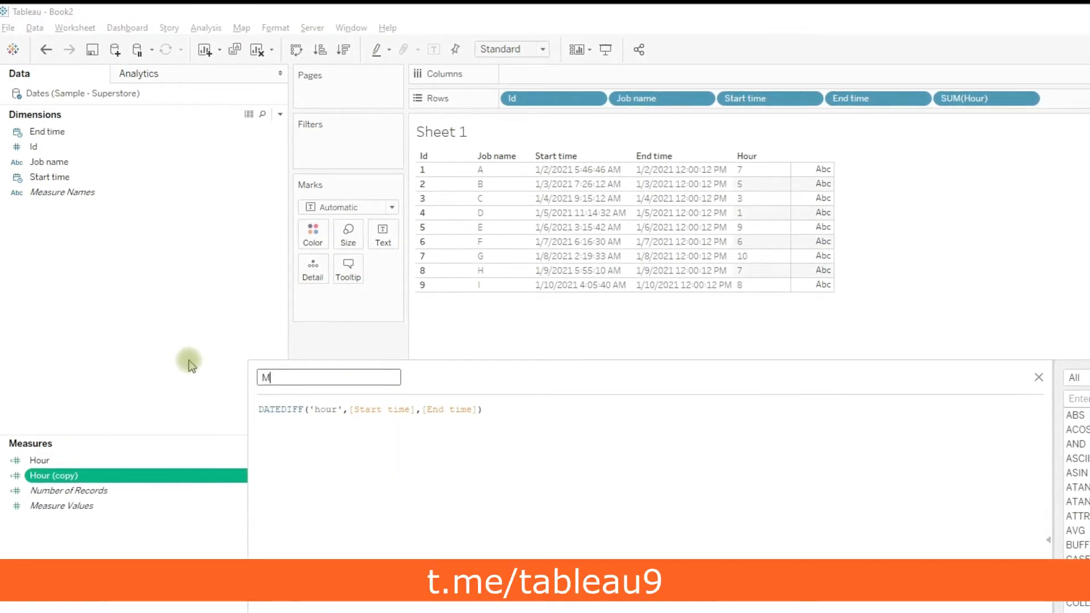
pyautogui.write('utes')
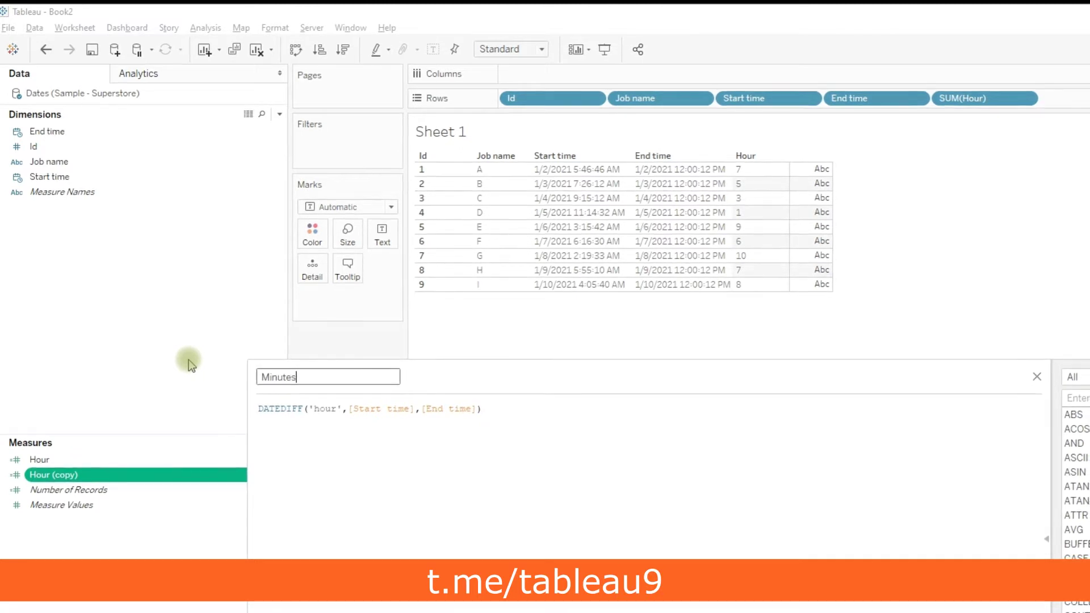
pyautogui.doubleClick(328, 409)
pyautogui.write('minute')
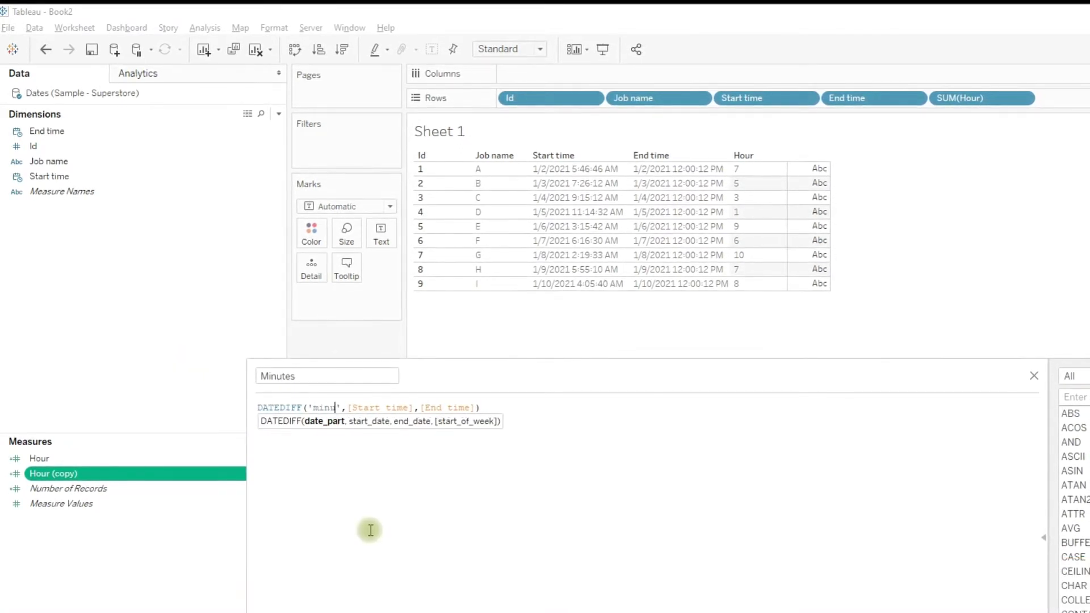
pyautogui.click(808, 545)
# - Add the Minutes measure to Rows after Hour and make it discrete
pyautogui.moveTo(39, 471)
pyautogui.mouseDown()
pyautogui.moveTo(1053, 122)
pyautogui.moveTo(1064, 98)
pyautogui.mouseUp()
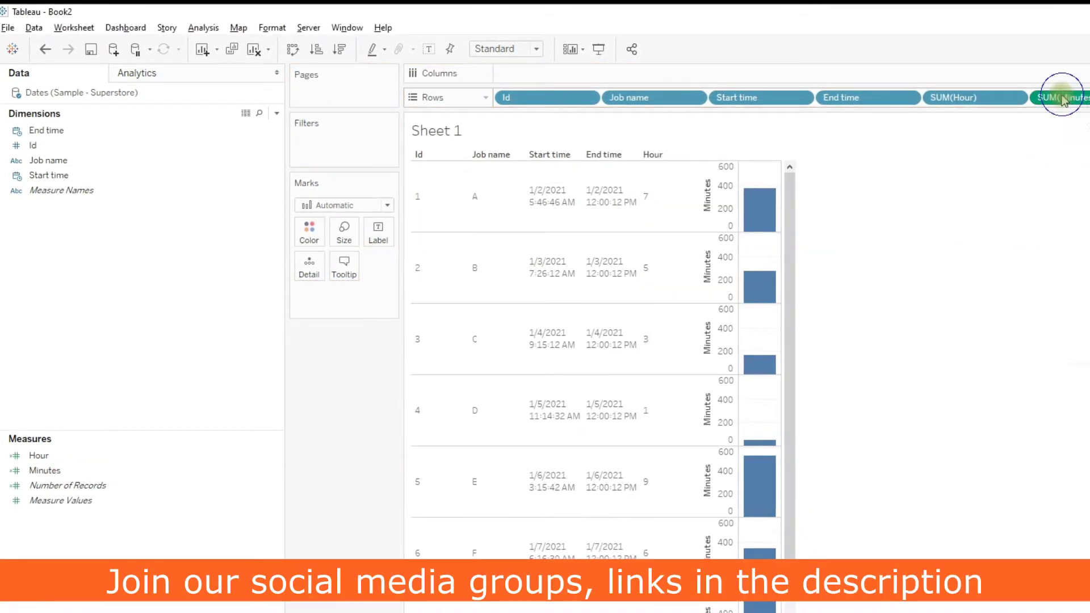
pyautogui.rightClick(1064, 98)
pyautogui.click(1083, 258)
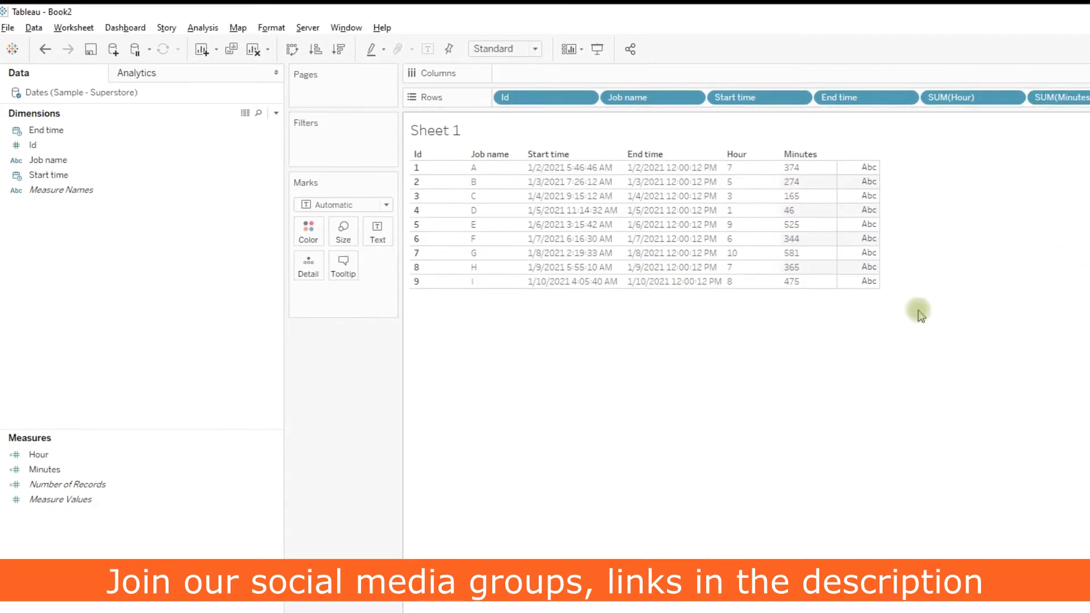
# - Edit the Minutes calculation so that its DATEDIFF result is divided by 60
pyautogui.rightClick(45, 469)
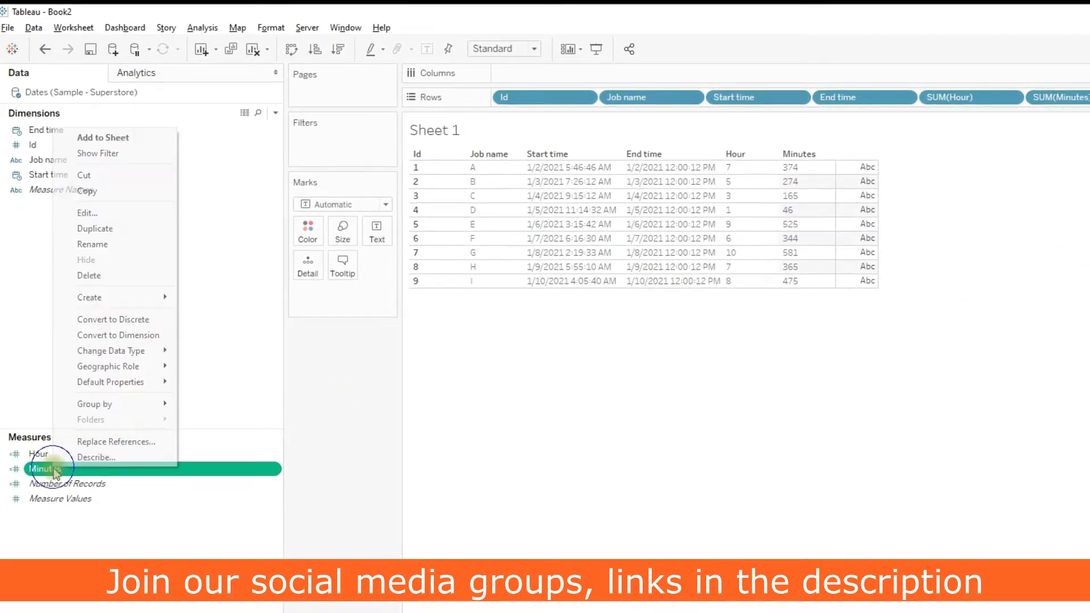
pyautogui.click(117, 223)
pyautogui.write('/')
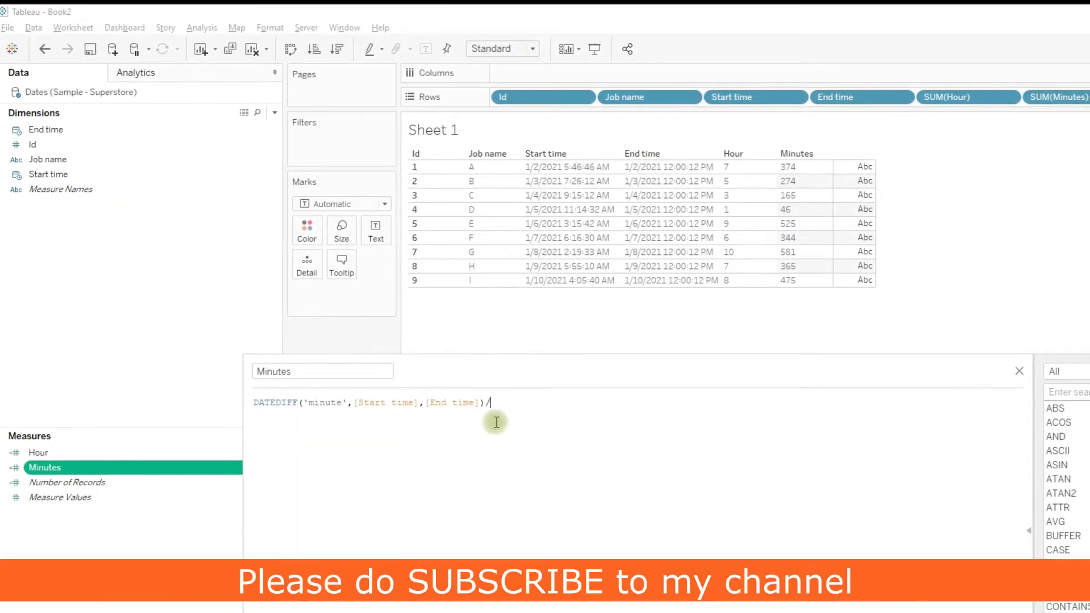
pyautogui.write('60')
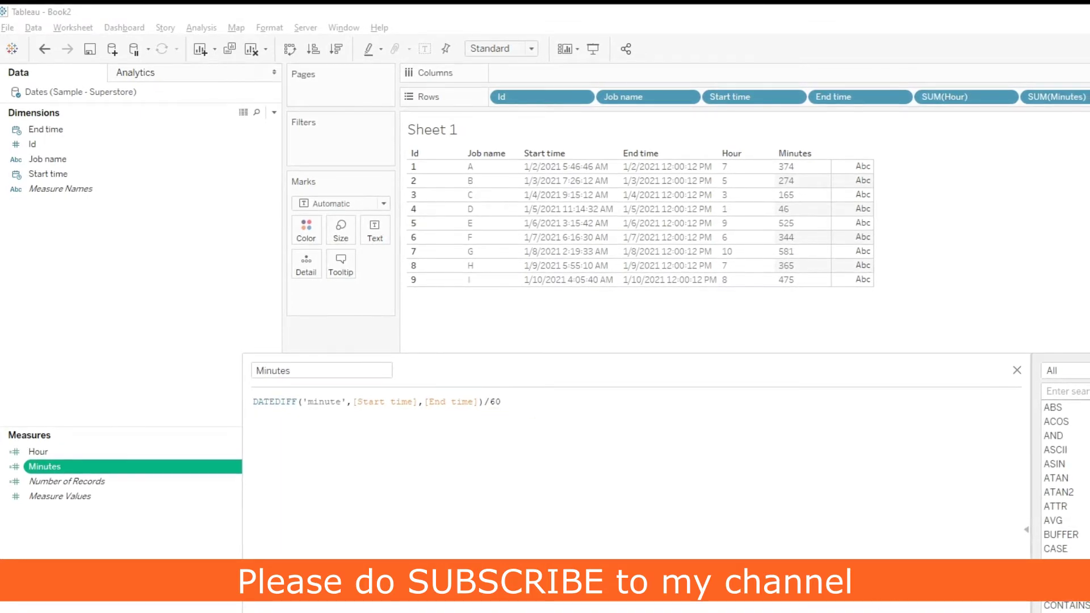
pyautogui.press('Return')
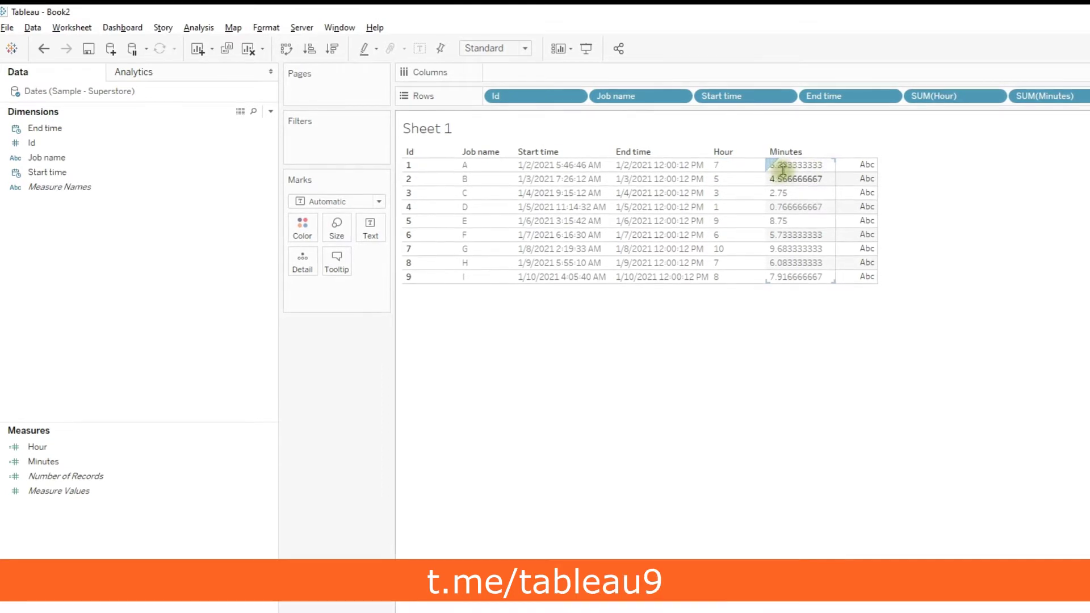
# - Edit the Hour calculation to subtract 1 from its DATEDIFF result
pyautogui.click(51, 447)
pyautogui.rightClick(54, 448)
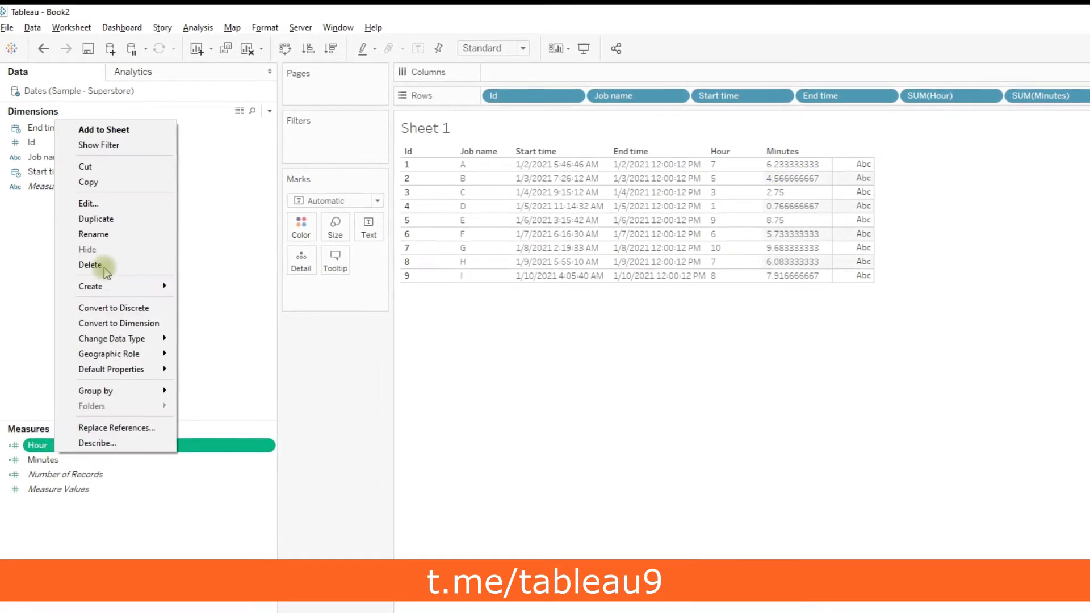
pyautogui.click(97, 204)
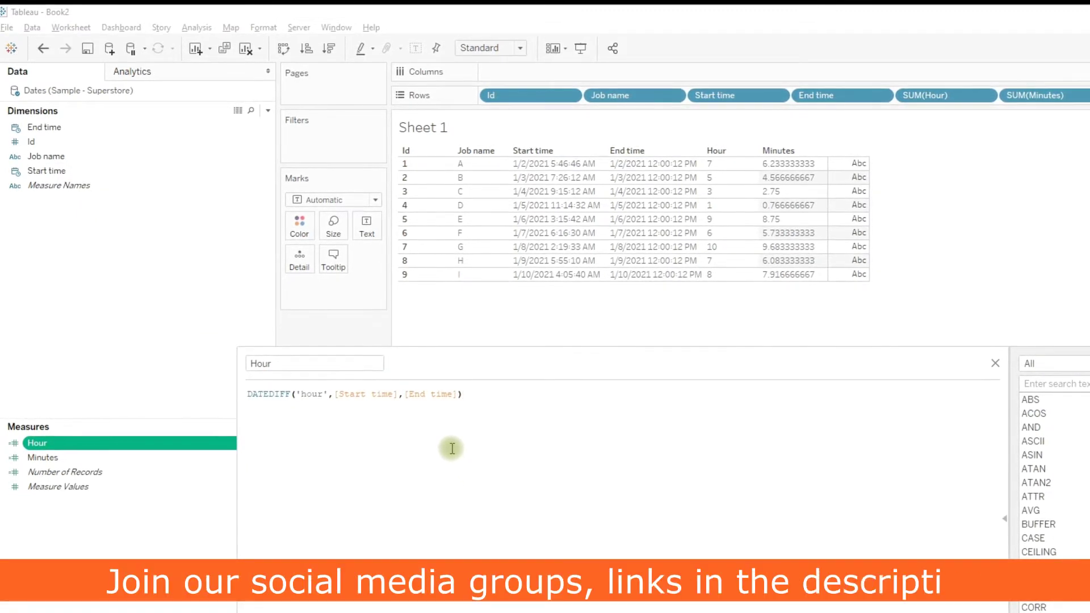
pyautogui.write('-1')
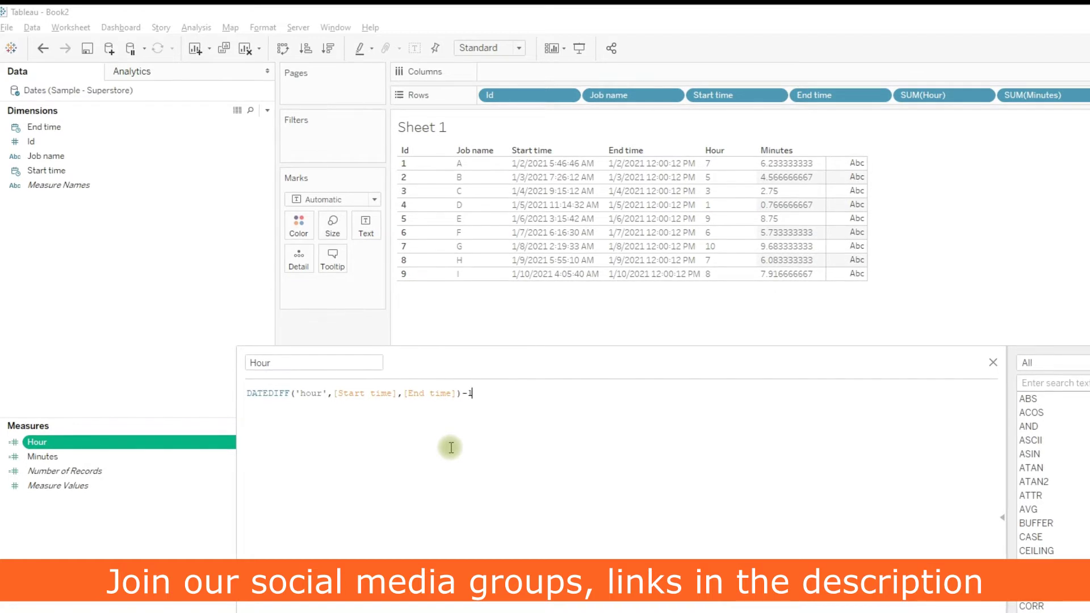
pyautogui.click(940, 606)
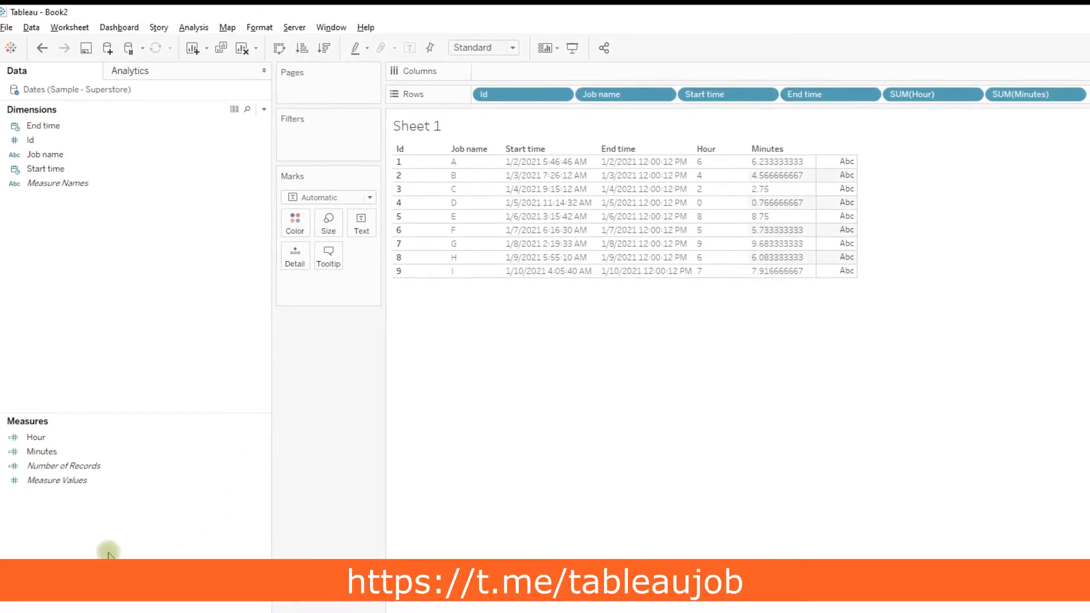
# - Create a new calculated field named Hour and Minute
pyautogui.rightClick(90, 540)
pyautogui.click(111, 540)
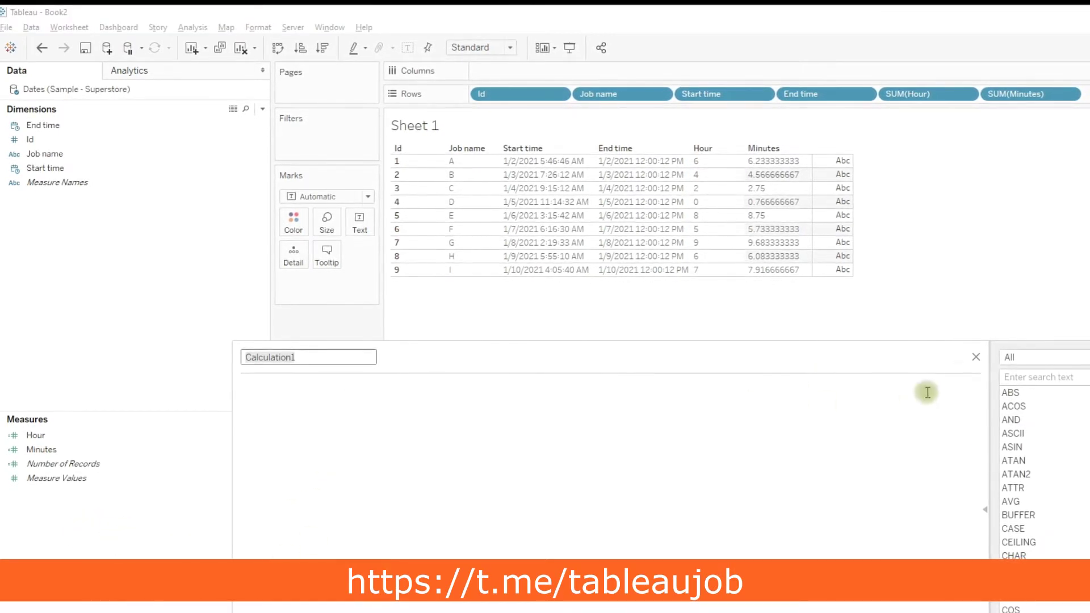
pyautogui.write('M')
pyautogui.write('our and M')
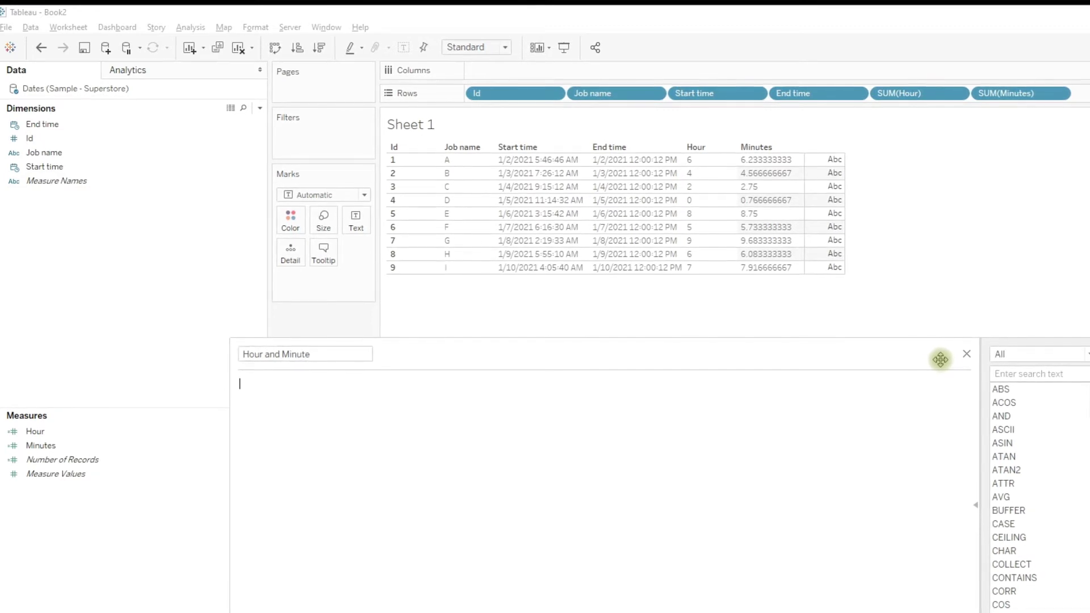
# - Enter DATEDIFF('hour',[Start time],[End time]) as the formula of the Hour and Minute calculation
pyautogui.press('Tab')
pyautogui.write('date')
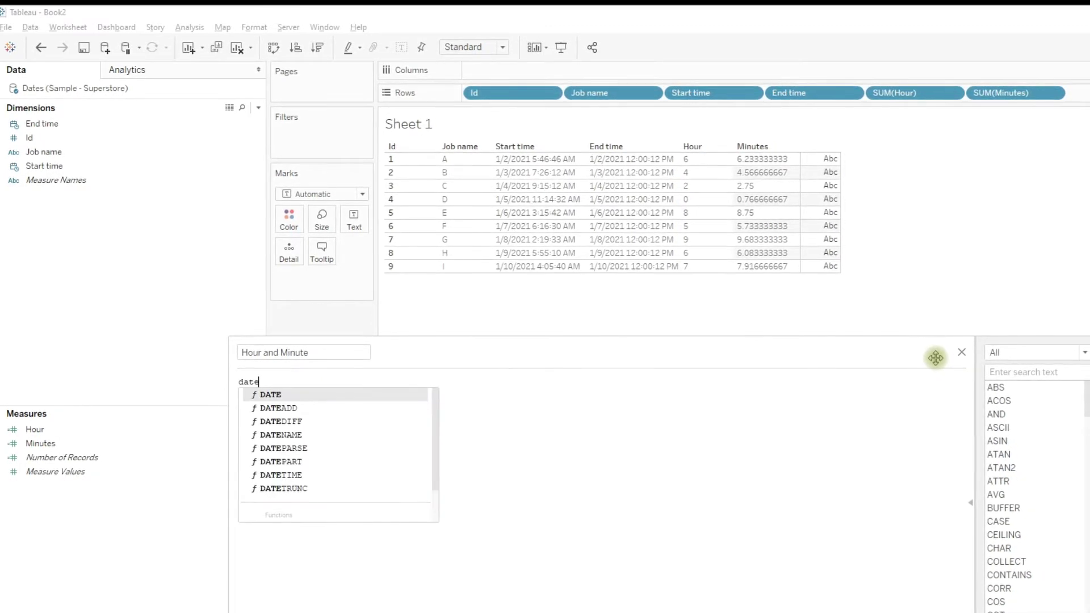
pyautogui.write('di')
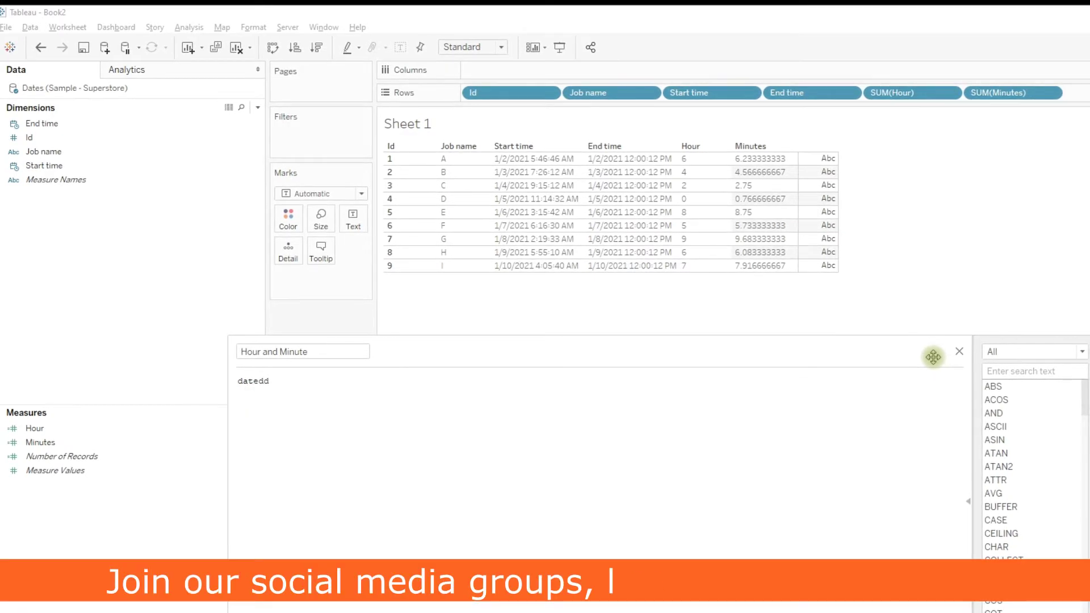
pyautogui.press('Return')
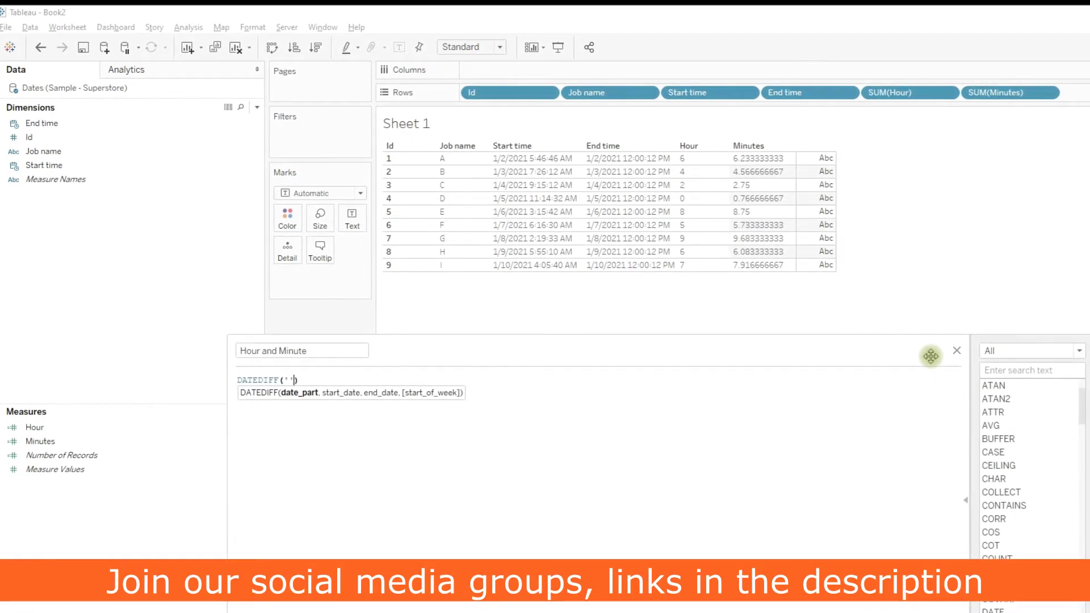
pyautogui.write("'hour")
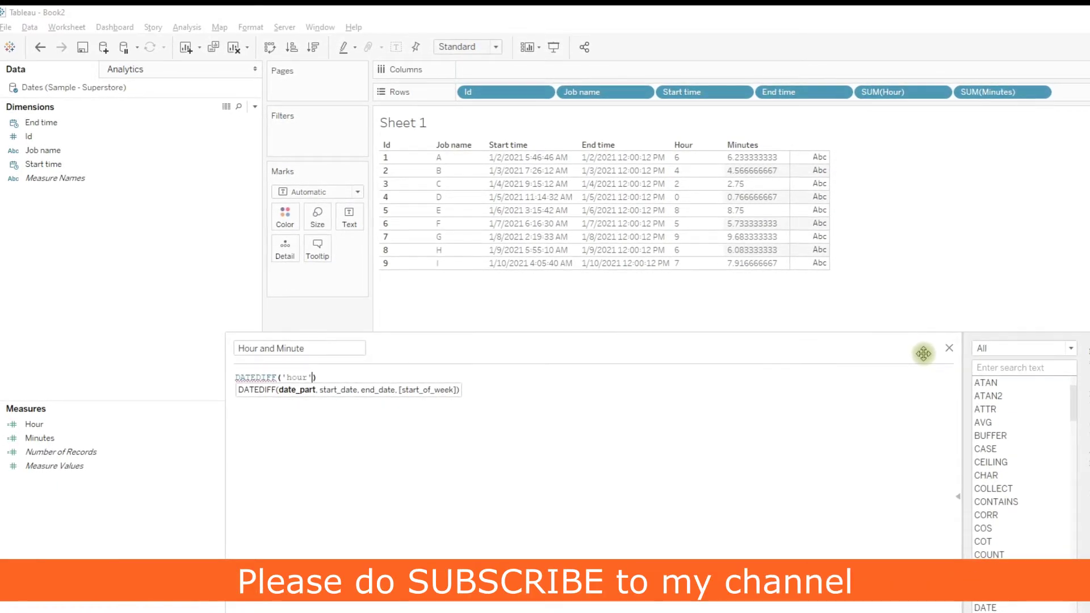
pyautogui.write(',s')
pyautogui.press('Return')
pyautogui.write(',END')
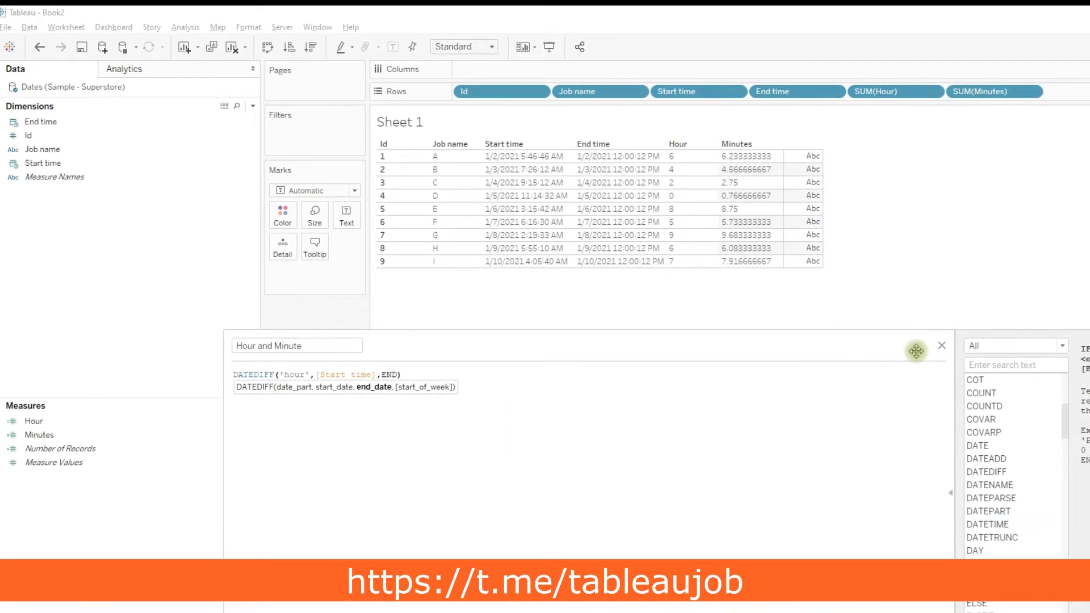
pyautogui.press('BackSpace')
pyautogui.press('Down')
pyautogui.press('Return')
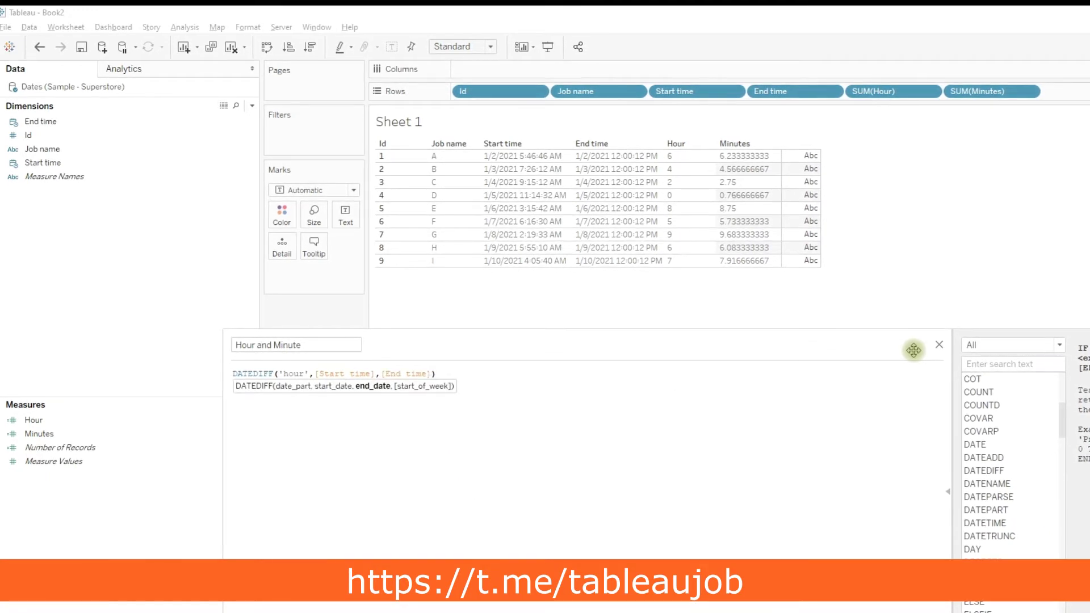
# - Extend the formula to (DATEDIFF('hour',[Start time],[End time])-1)*60 and save the Hour and Minute calculation
pyautogui.press('Right')
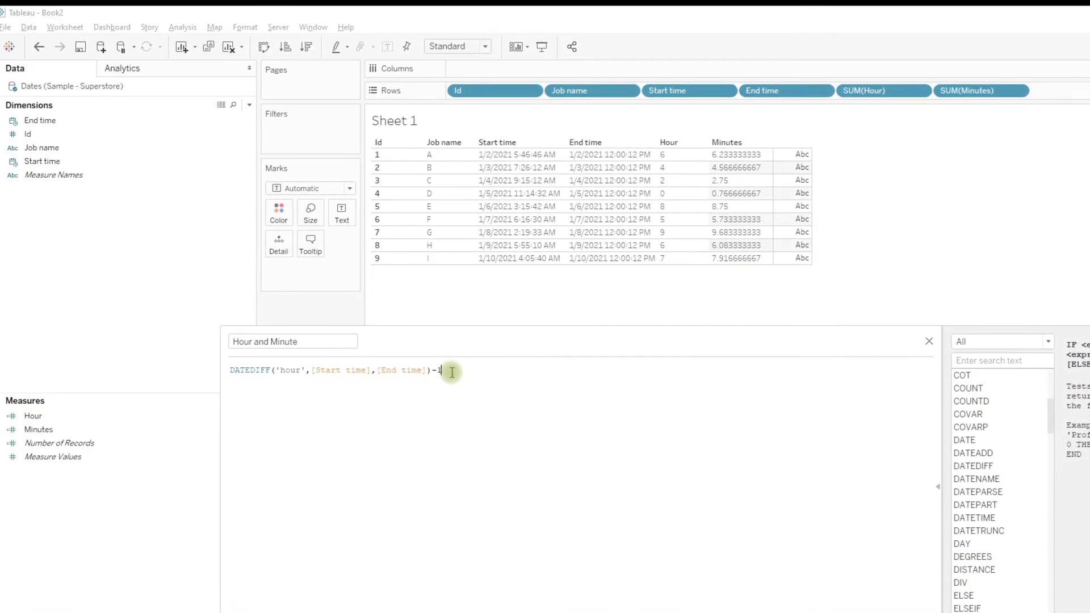
pyautogui.click(230, 369)
pyautogui.write('(')
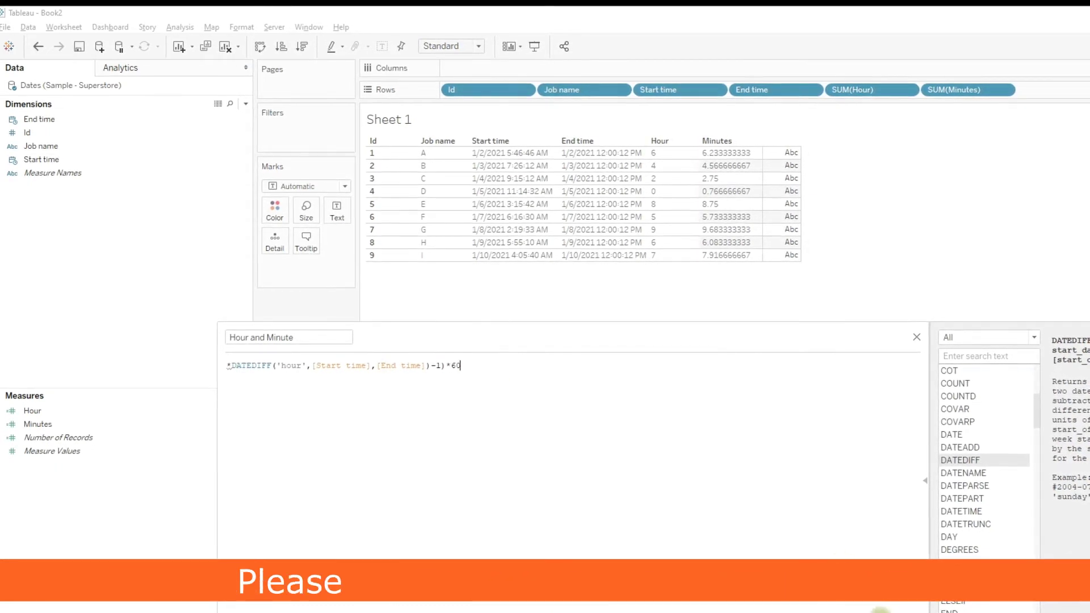
pyautogui.click(232, 366)
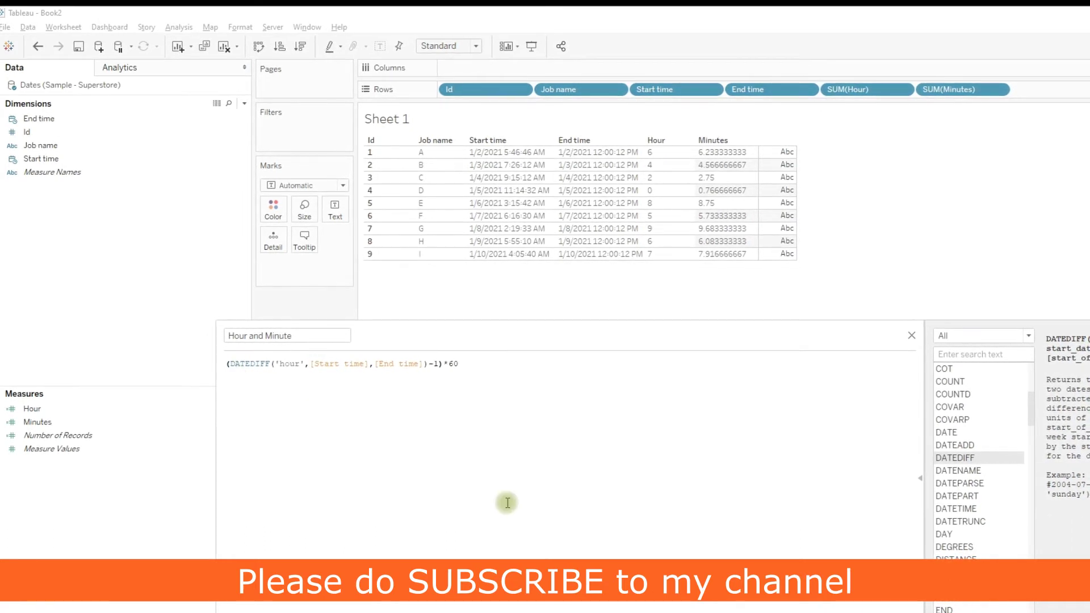
pyautogui.click(894, 607)
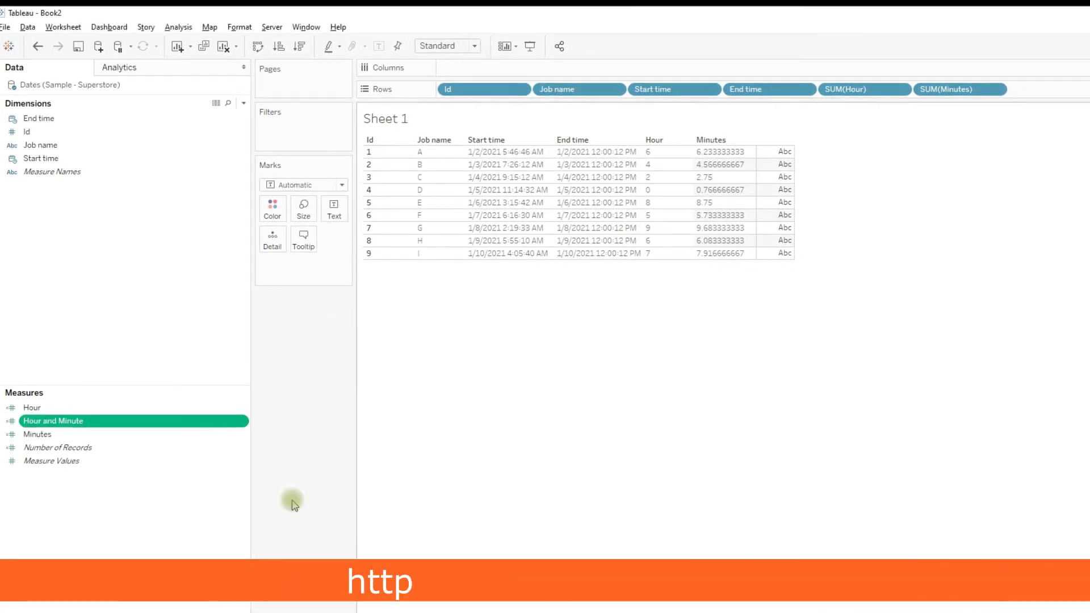
# - Add the Hour and Minute measure to Rows after Minutes and make it discrete
pyautogui.moveTo(46, 421); pyautogui.dragTo(1033, 91)
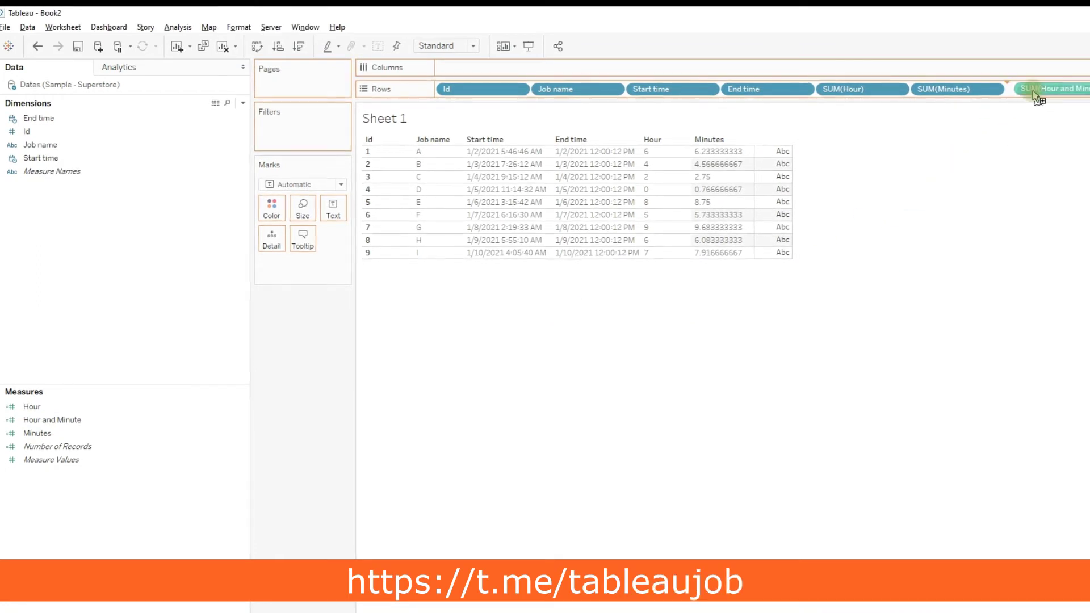
pyautogui.rightClick(1033, 90)
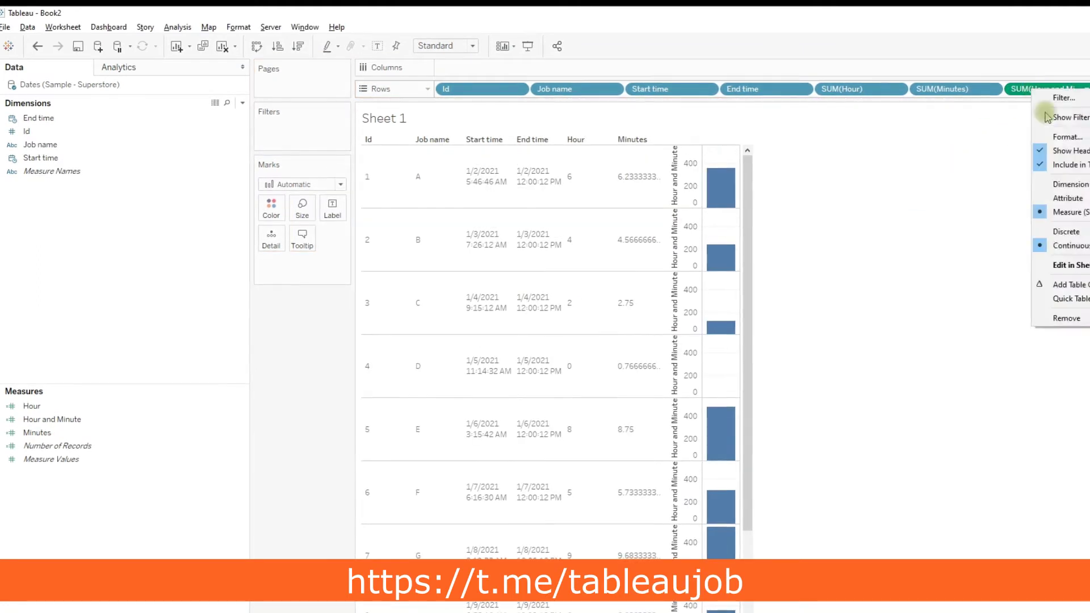
pyautogui.click(1065, 231)
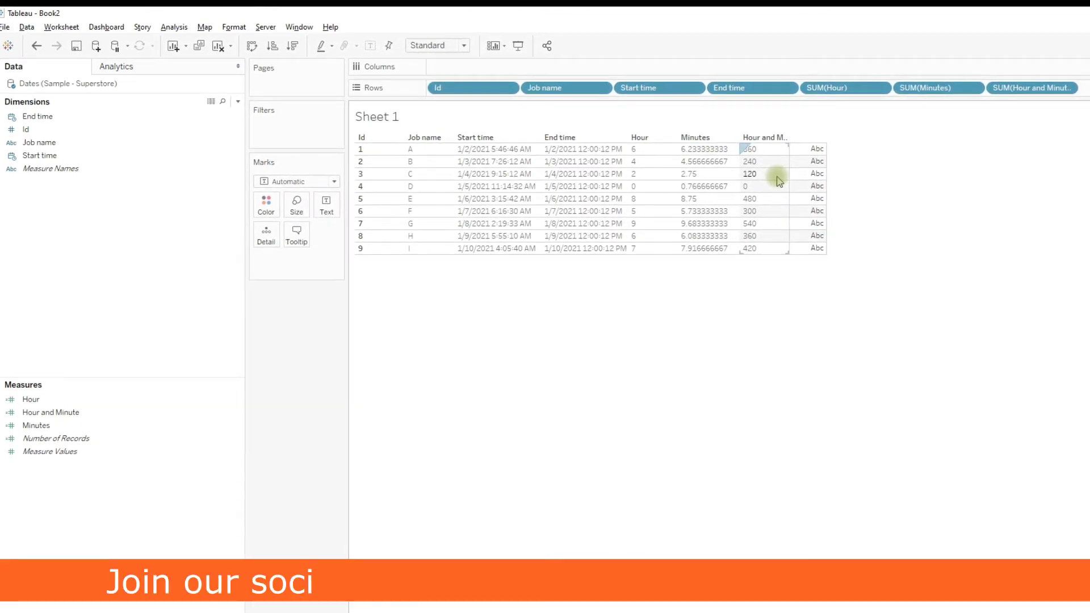
# - Edit the Hour and Minute calculation and begin a DATEDIFF with date part 'minute' in front of the existing hour expression
pyautogui.rightClick(52, 410)
pyautogui.click(110, 192)
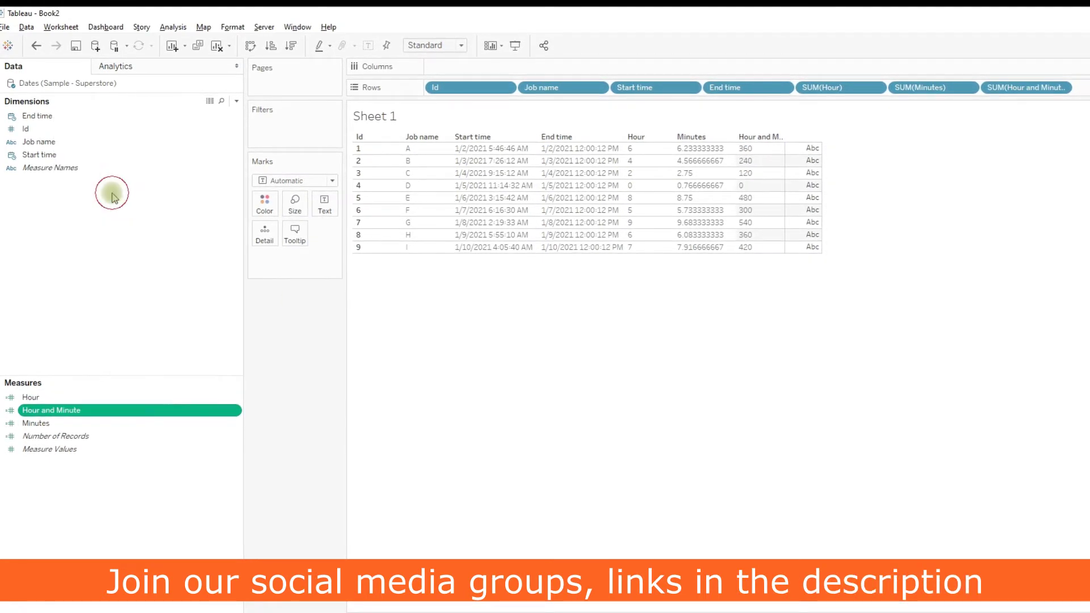
pyautogui.click(219, 353)
pyautogui.press('Return')
pyautogui.write('(')
pyautogui.click(222, 371)
pyautogui.write('(')
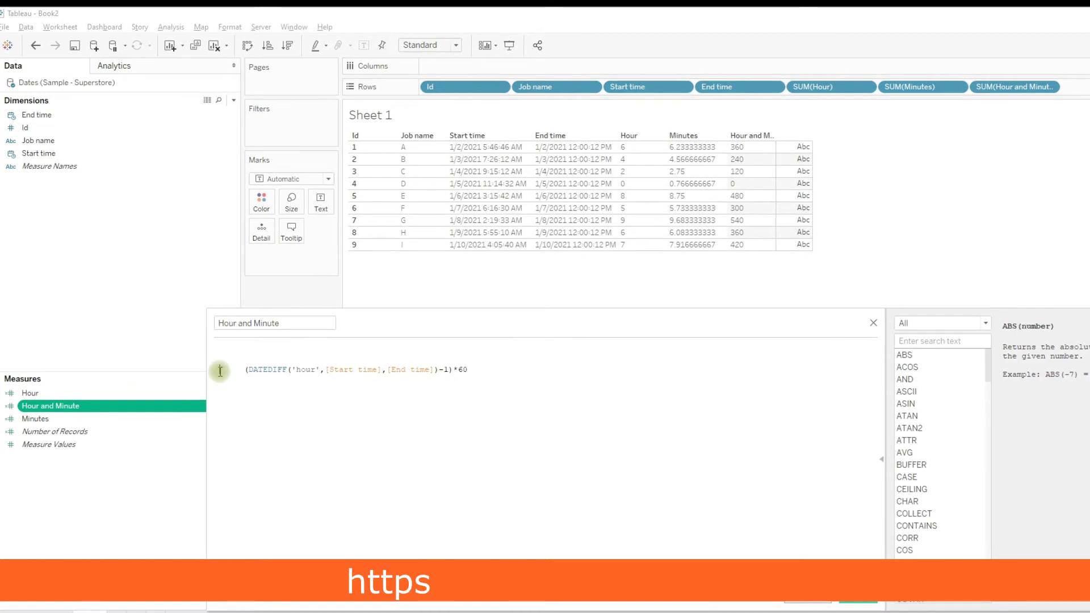
pyautogui.write('dated')
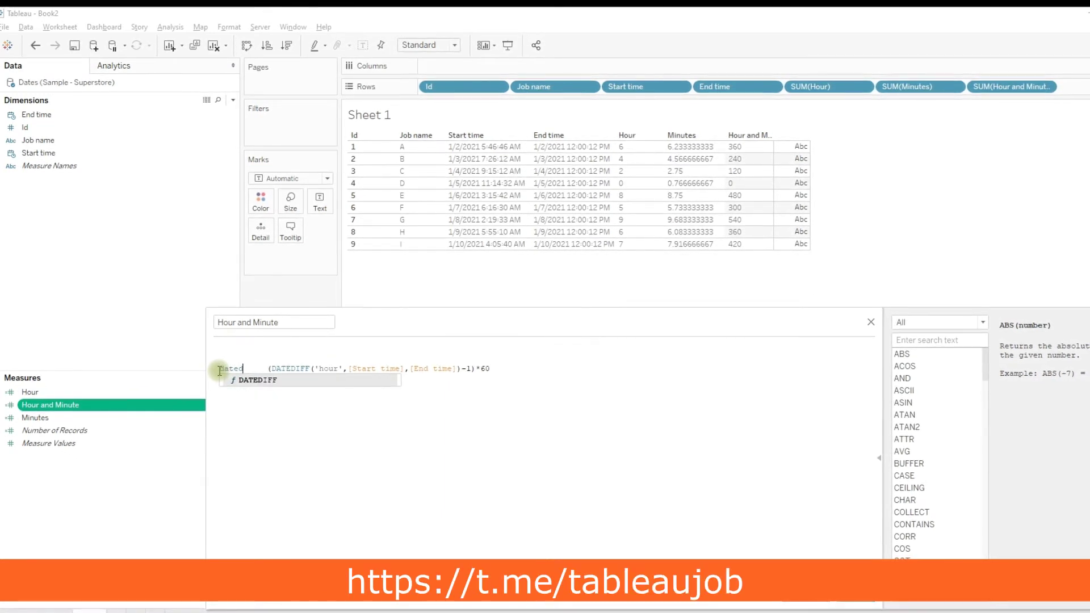
pyautogui.press('Return')
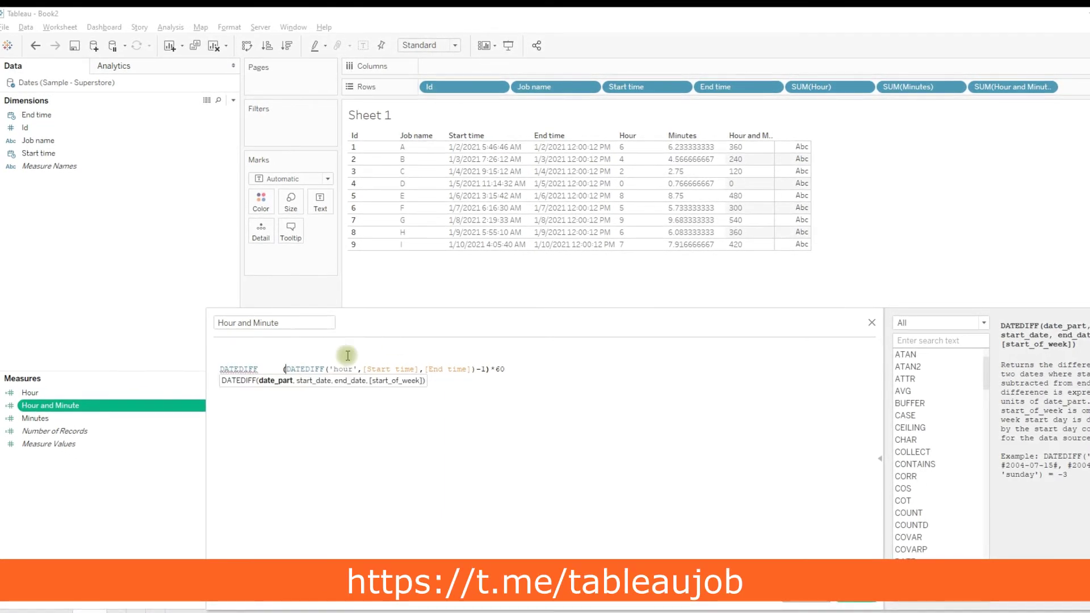
pyautogui.click(259, 368)
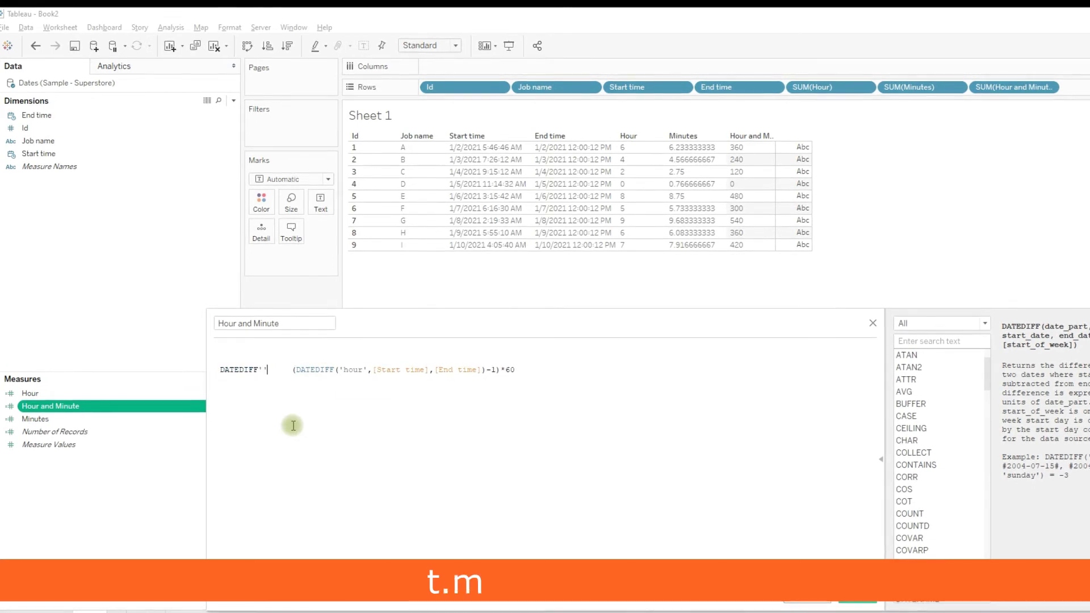
pyautogui.write("('minute")
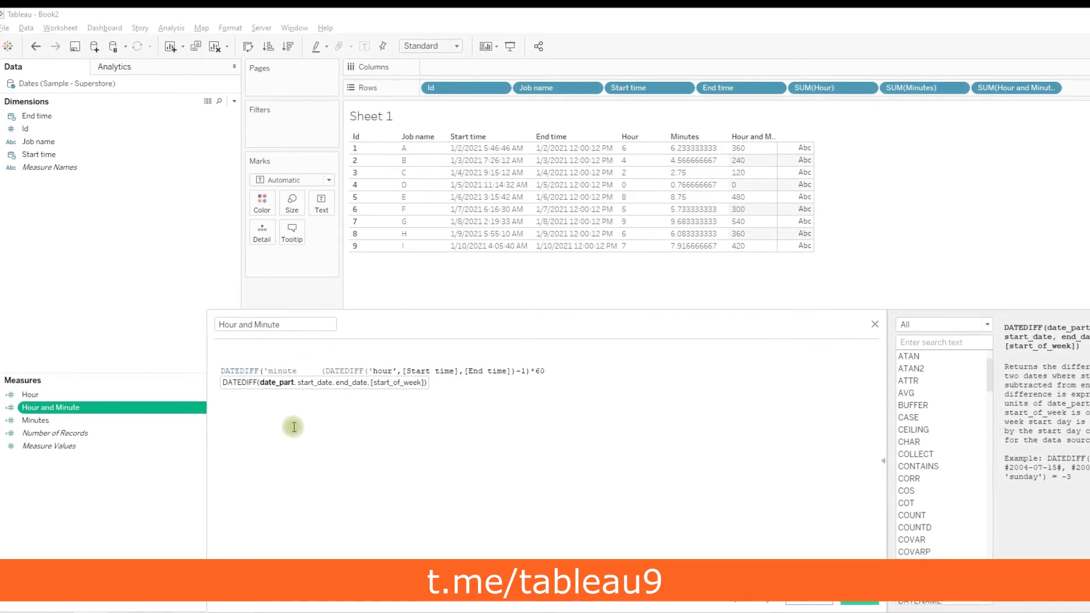
# - Complete the minute DATEDIFF with [Start time] and [End time] as its start and end dates
pyautogui.write("',st")
pyautogui.press('Return')
pyautogui.write(',e')
pyautogui.press('BackSpace')
pyautogui.write('EN')
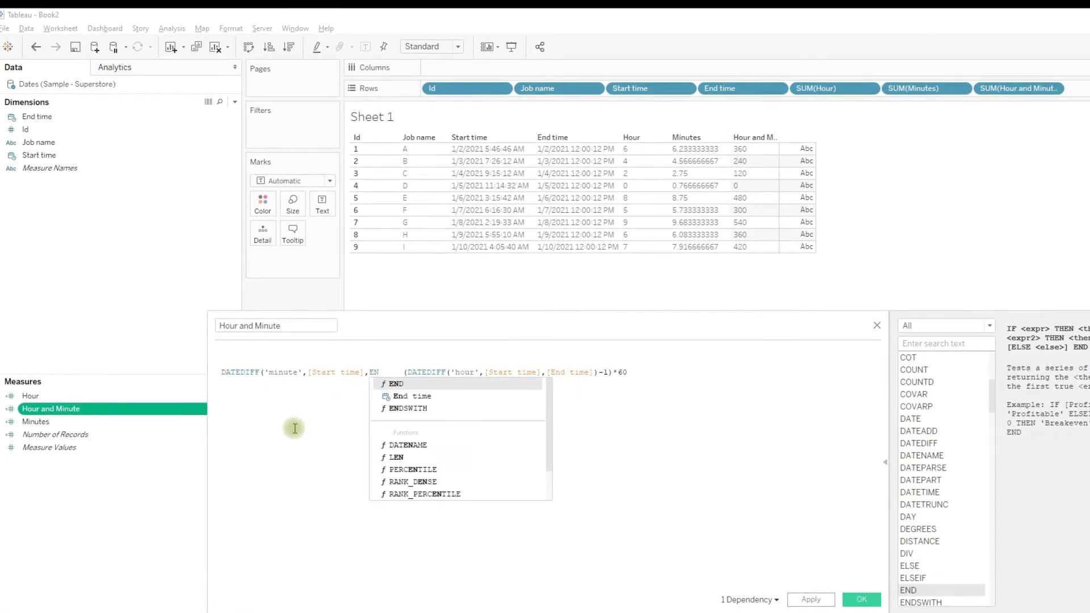
pyautogui.press('Down')
pyautogui.press('Return')
pyautogui.write(')')
pyautogui.press('BackSpace')
pyautogui.write(')')
# - Insert a minus sign so the hour expression is subtracted from the minute DATEDIFF, and apply the Hour and Minute calculation
pyautogui.click(431, 376)
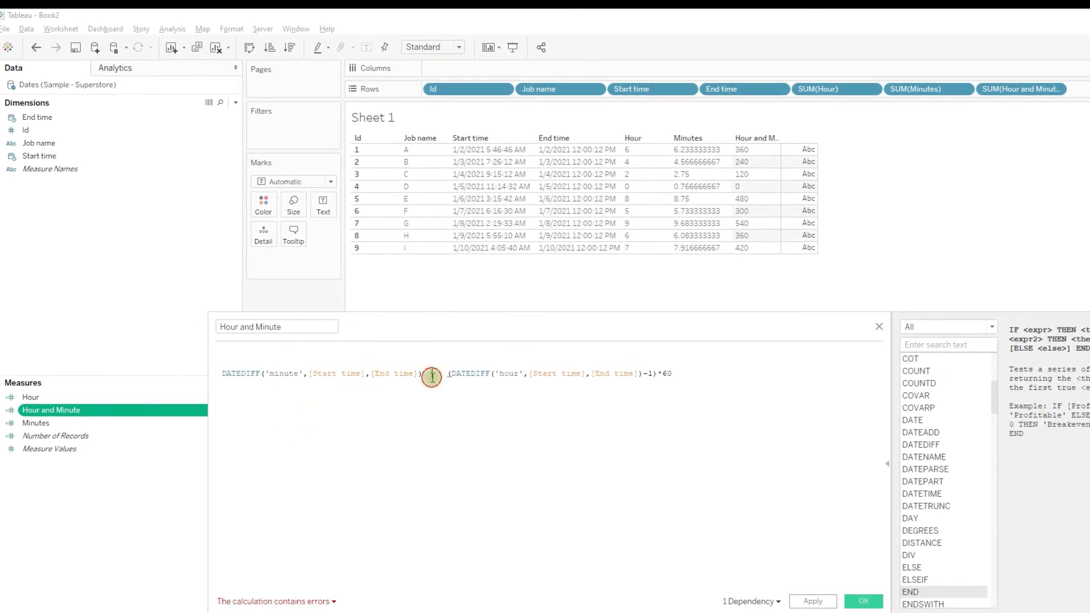
pyautogui.write('-')
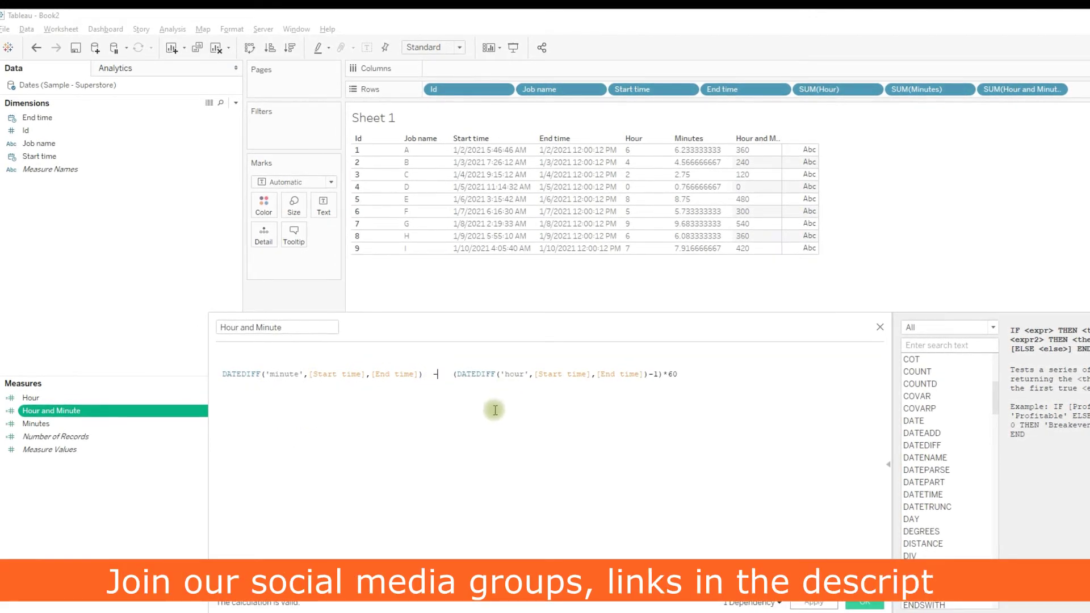
pyautogui.moveTo(453, 375); pyautogui.dragTo(681, 374)
pyautogui.hotkey('ctrl', 'c')
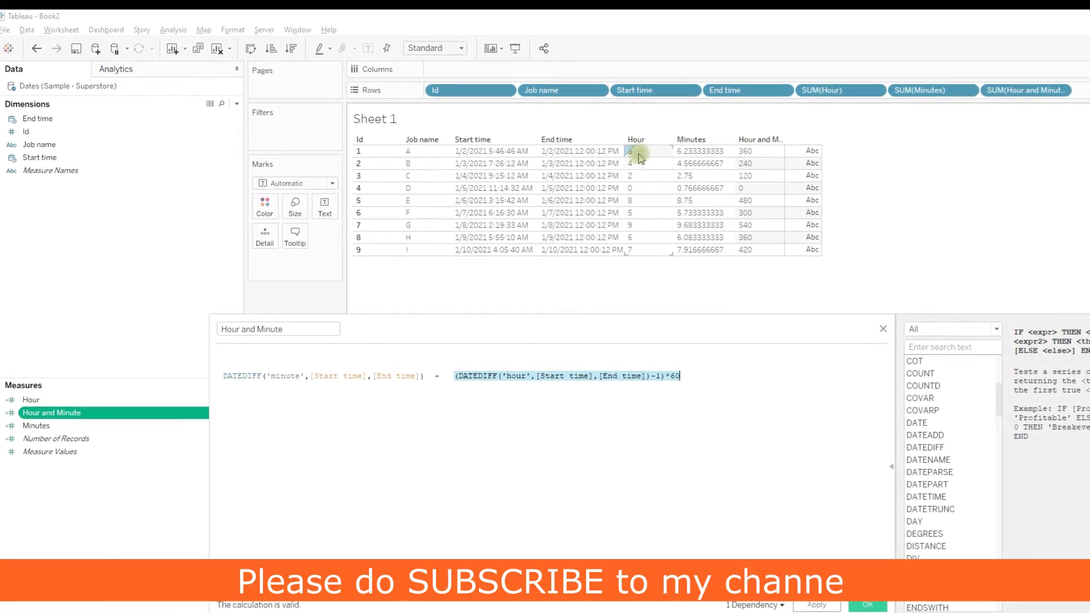
pyautogui.click(428, 382)
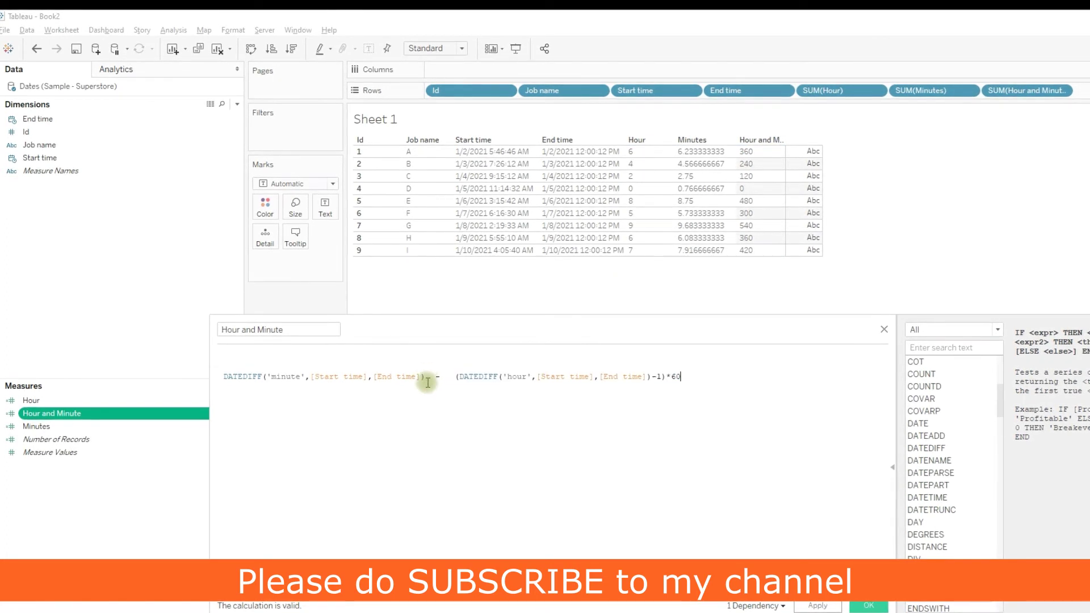
pyautogui.moveTo(428, 374); pyautogui.dragTo(233, 368)
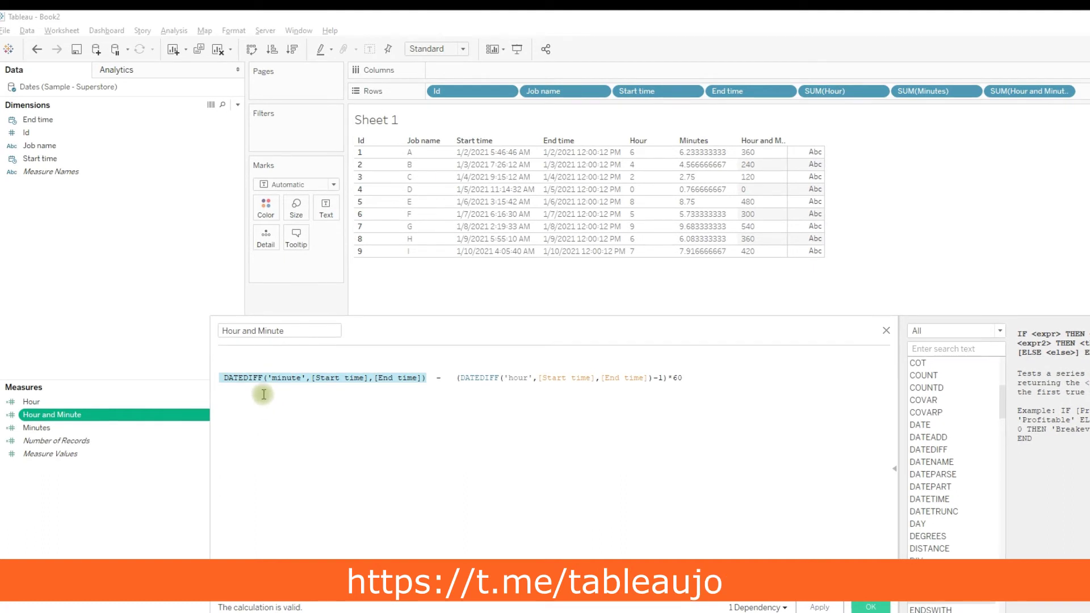
pyautogui.click(336, 381)
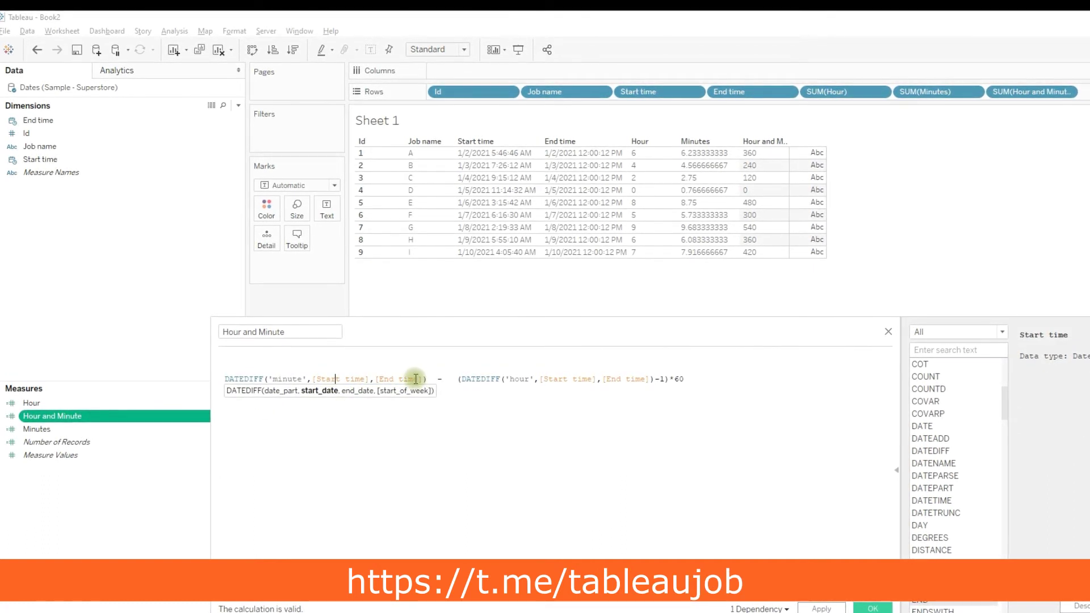
pyautogui.click(823, 609)
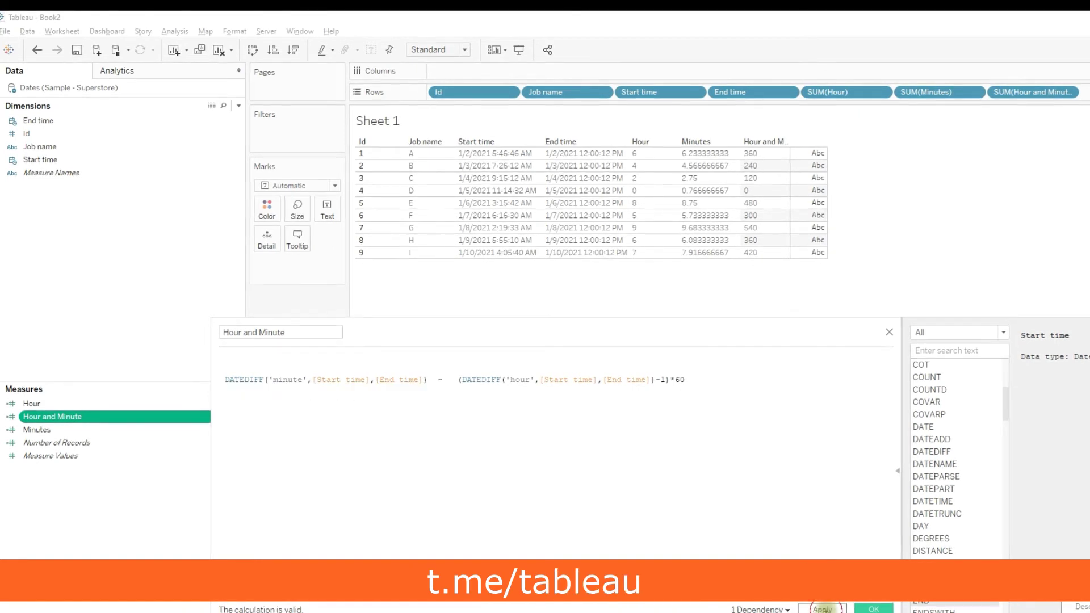
# - Check the Hour and Minute results against the start and end times of the jobs, especially job C
pyautogui.click(750, 154)
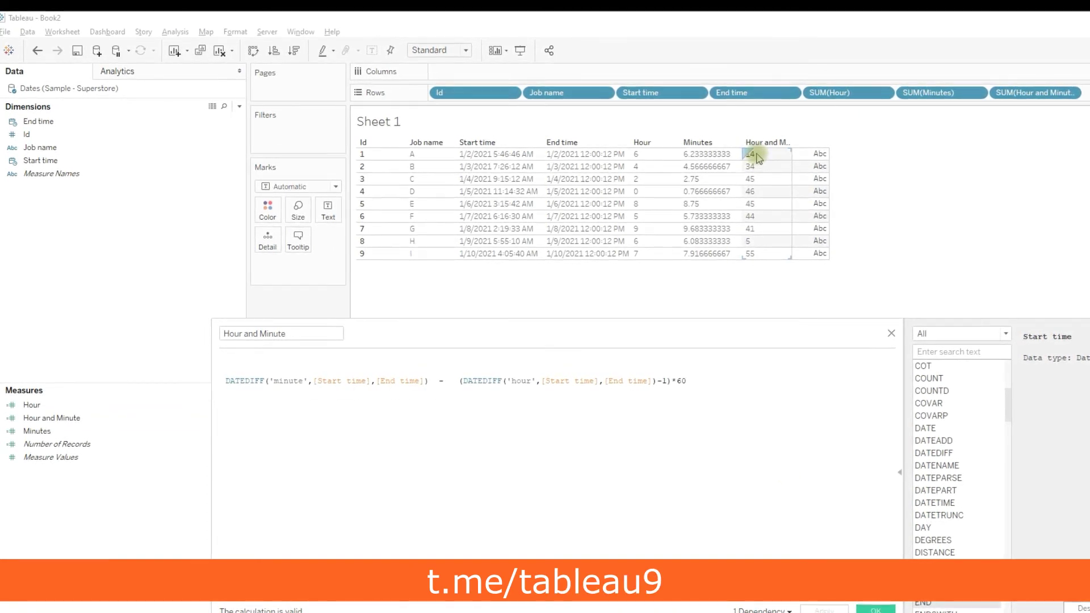
pyautogui.click(552, 191)
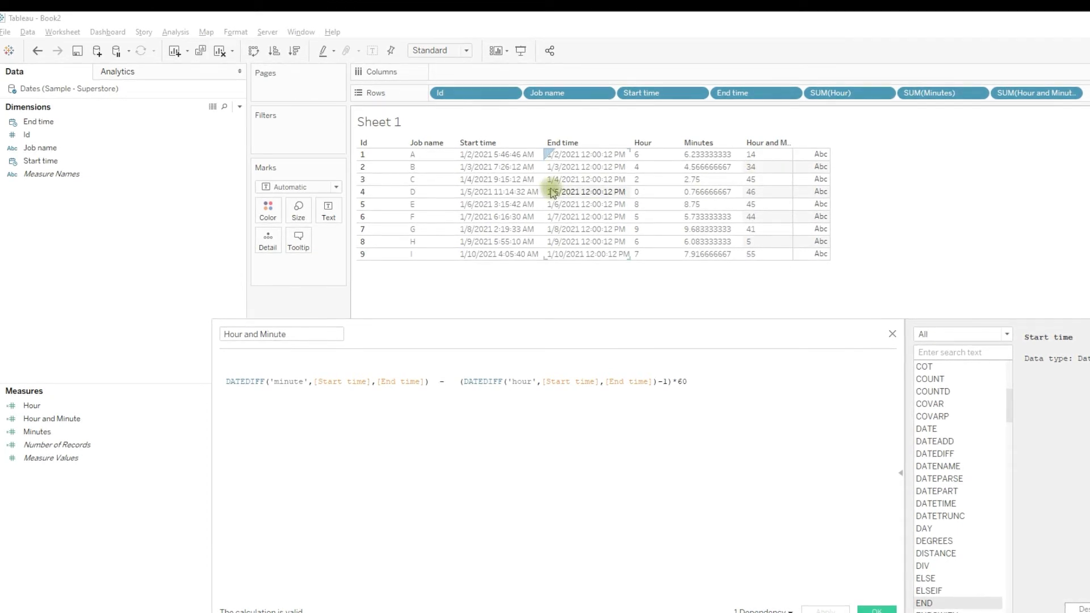
pyautogui.click(504, 182)
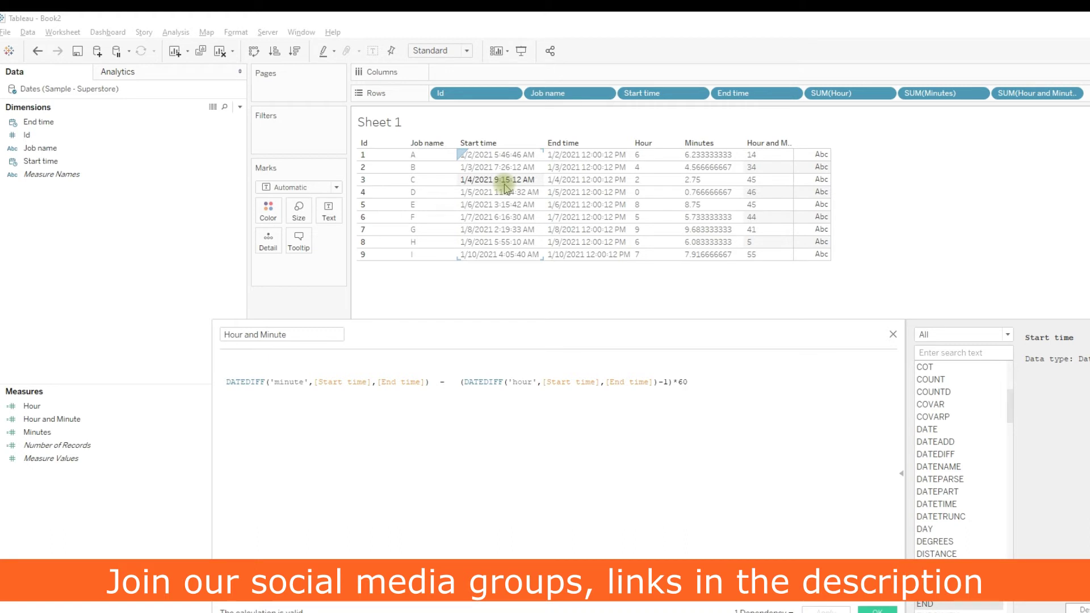
pyautogui.click(568, 181)
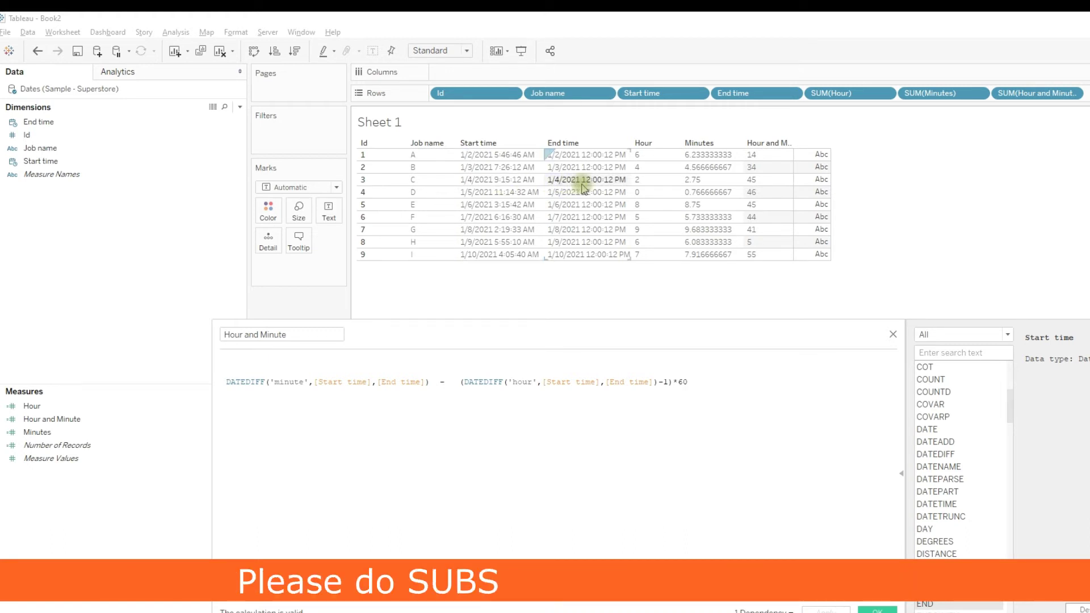
pyautogui.click(511, 181)
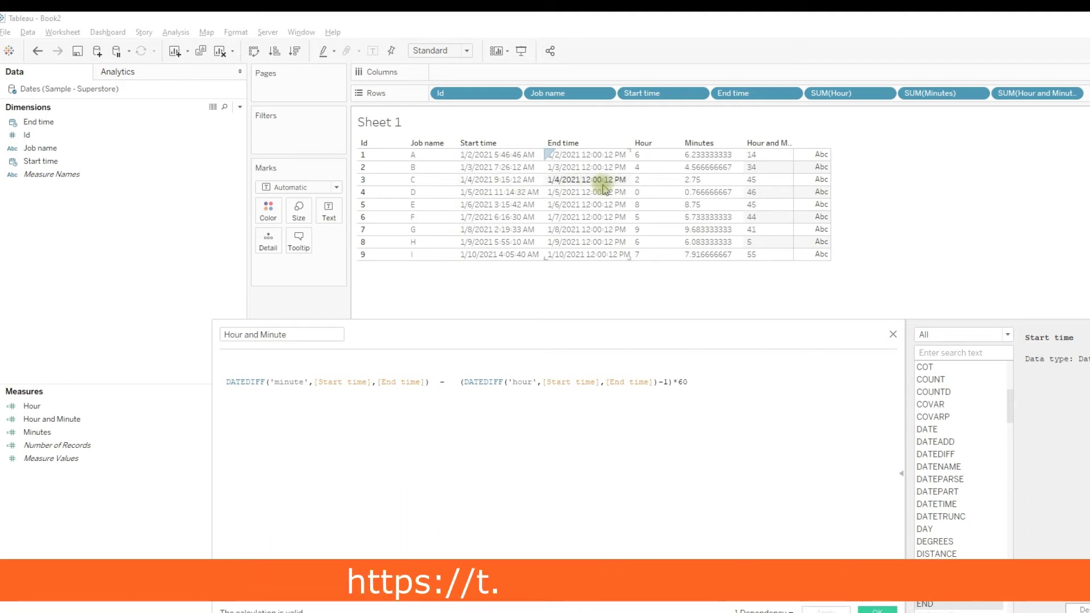
pyautogui.click(751, 180)
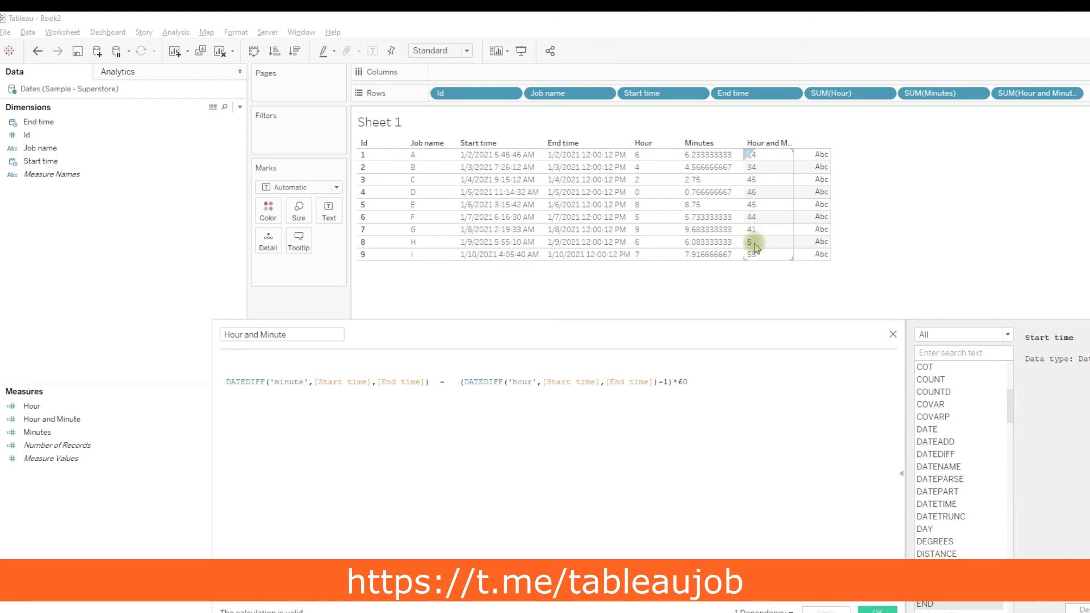
pyautogui.click(596, 245)
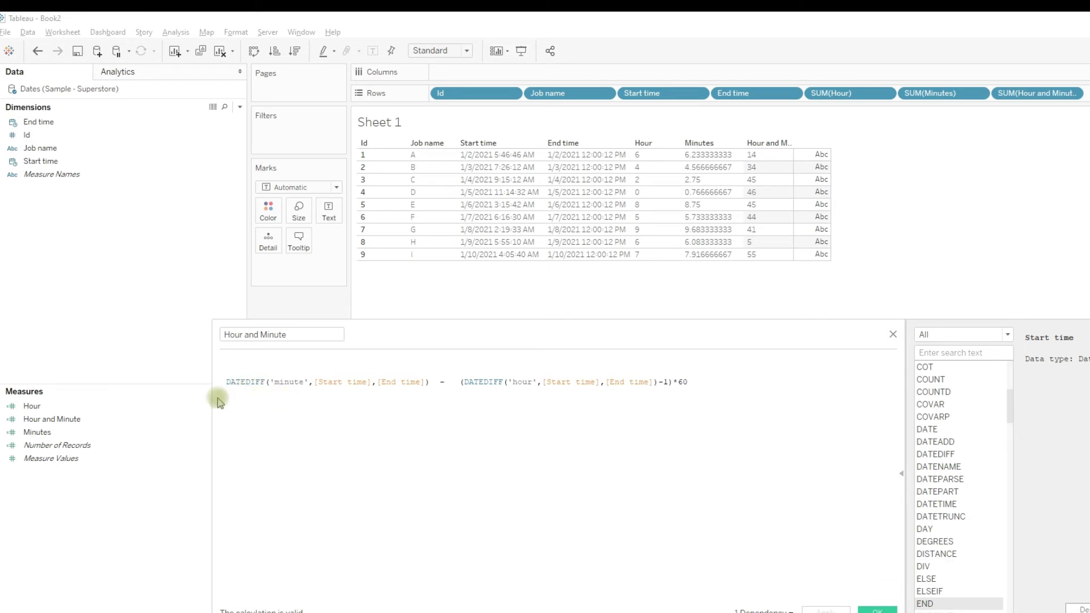
pyautogui.click(228, 384)
pyautogui.write('(strin')
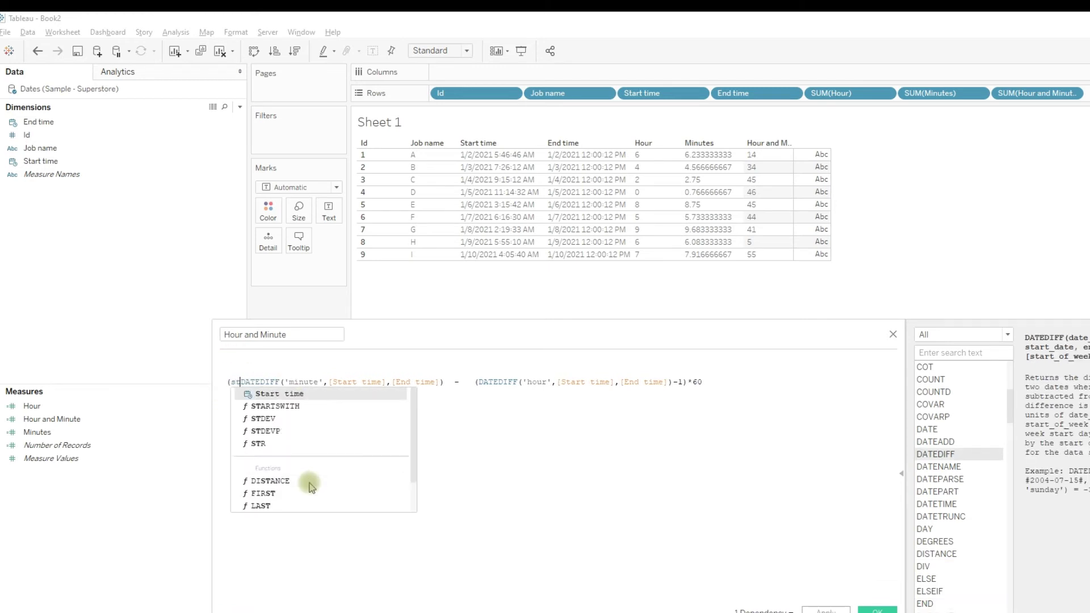
pyautogui.press('BackSpace')
pyautogui.press('BackSpace')
pyautogui.press('BackSpace')
pyautogui.press('BackSpace')
pyautogui.press('BackSpace')
pyautogui.press('BackSpace')
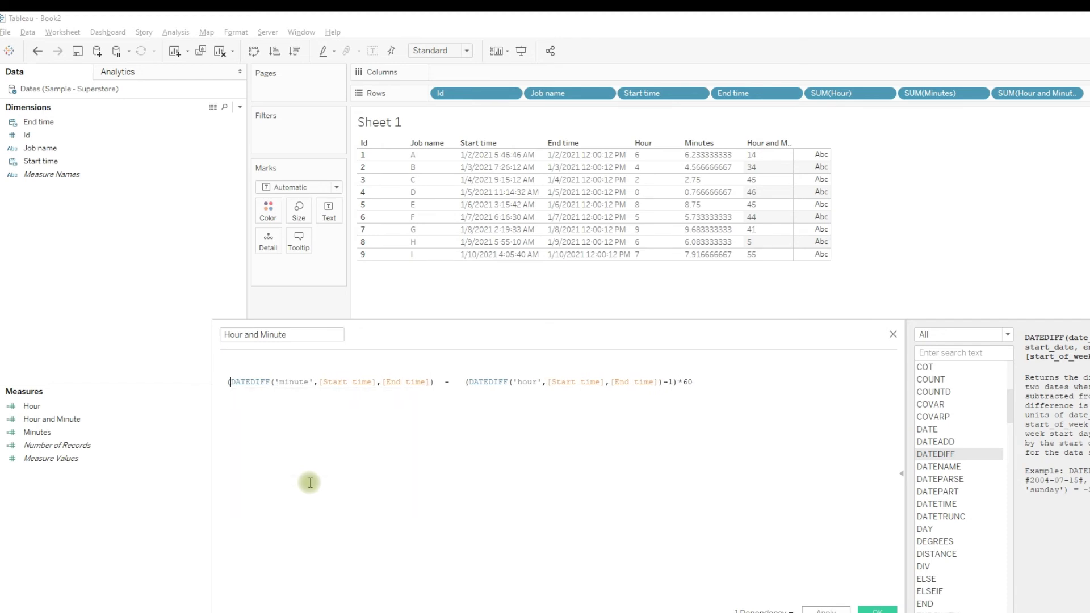
# - Wrap the whole minute-remainder expression in the Hour and Minute calculation in a str() function
pyautogui.write('str(')
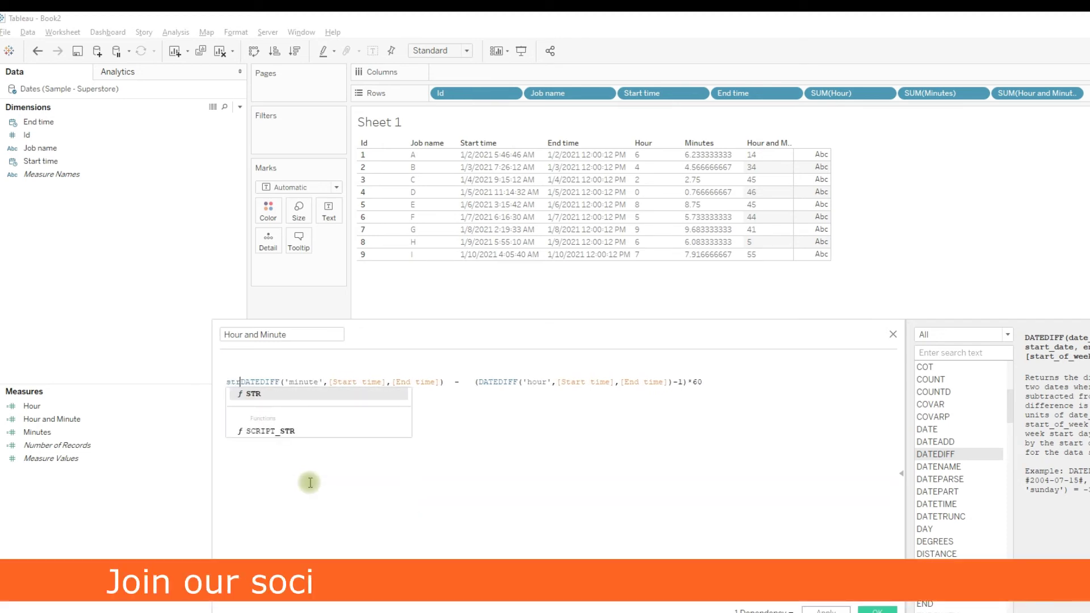
pyautogui.click(734, 386)
pyautogui.write(')')
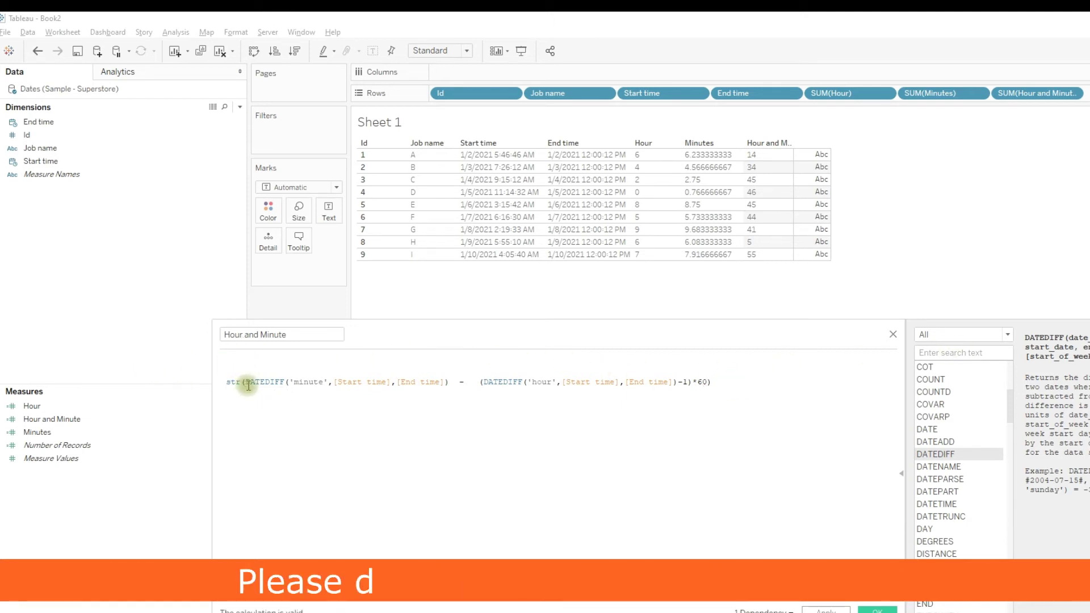
# - Copy (DATEDIFF('hour',[Start time],[End time])-1) from the minute expression to the line above it
pyautogui.moveTo(480, 383); pyautogui.dragTo(690, 379)
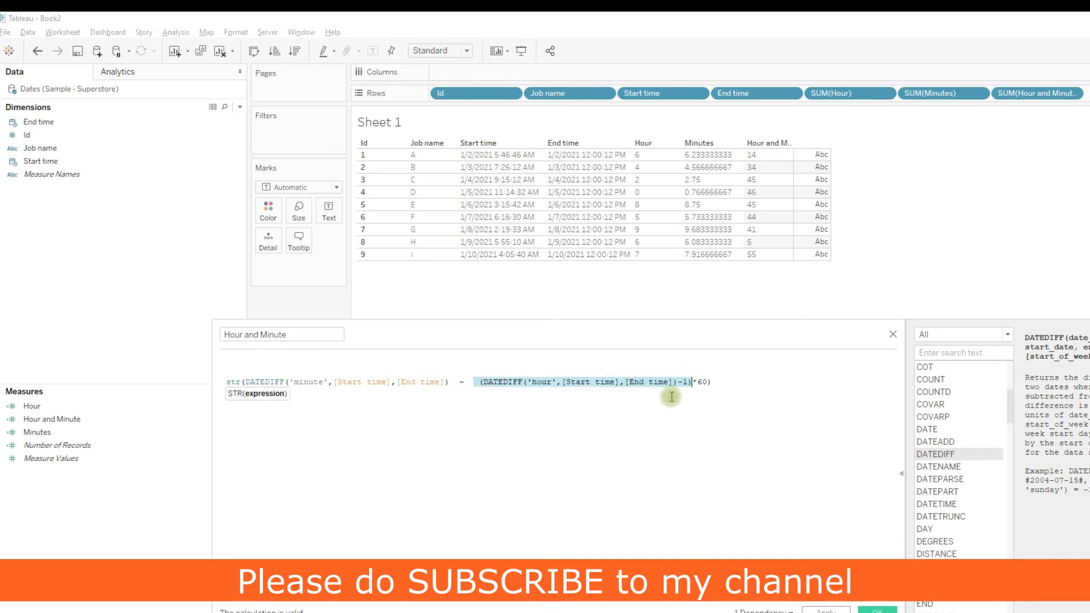
pyautogui.click(230, 362)
pyautogui.hotkey('ctrl', 'v')
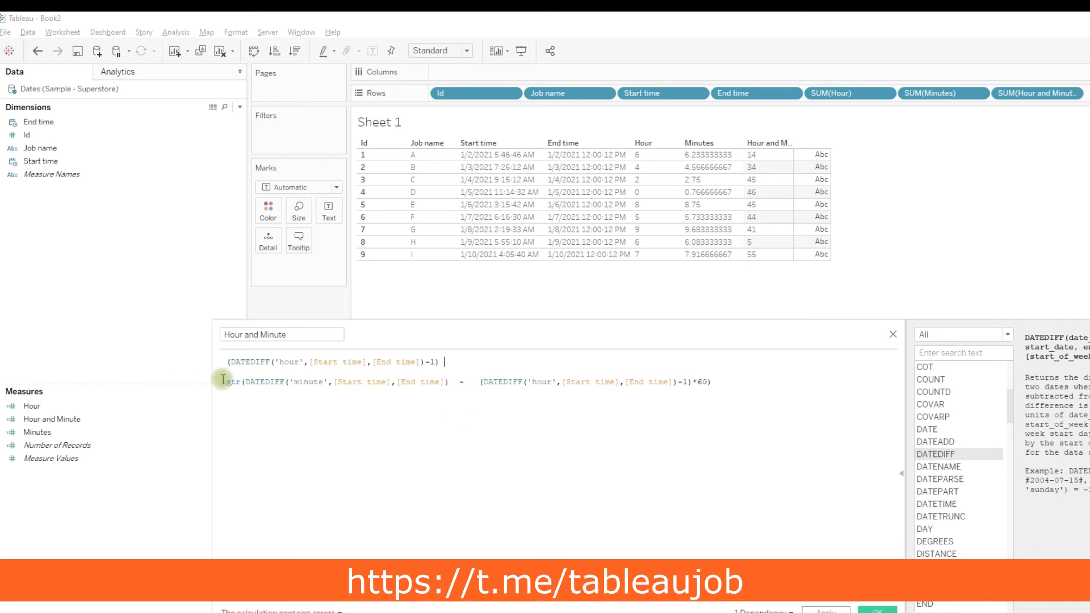
# - Convert the copied hour expression on the first line to text with str(), keeping its parentheses closed
pyautogui.write('tr')
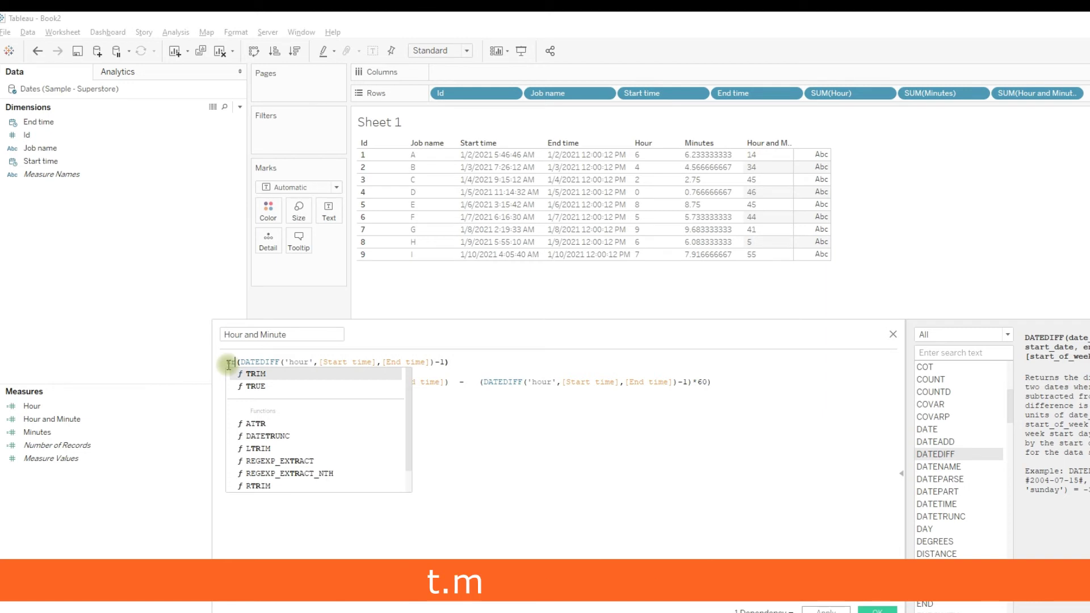
pyautogui.press('BackSpace')
pyautogui.press('BackSpace')
pyautogui.write('str')
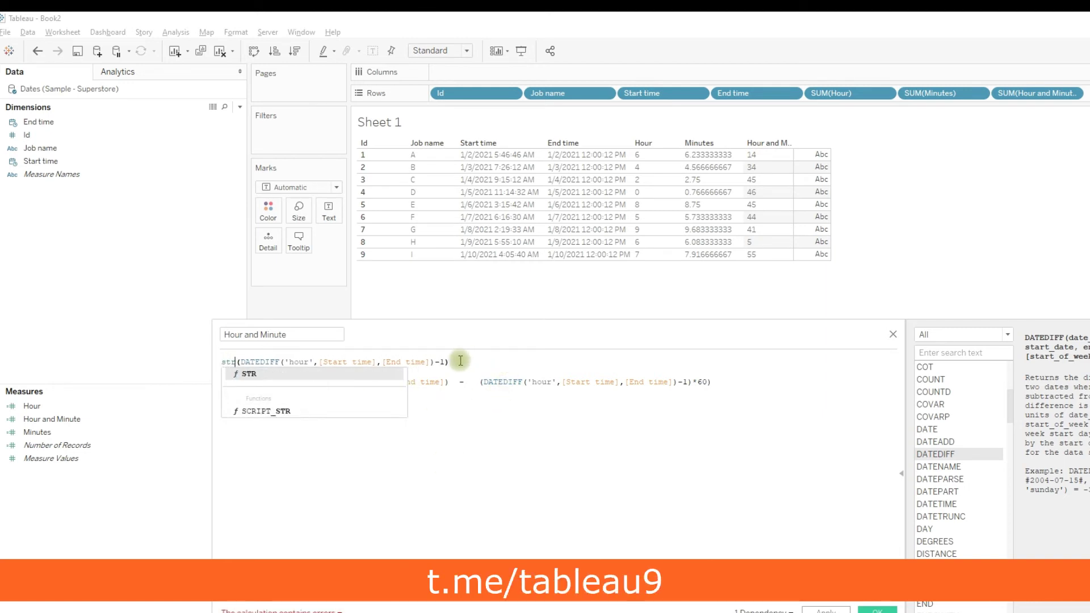
pyautogui.click(458, 362)
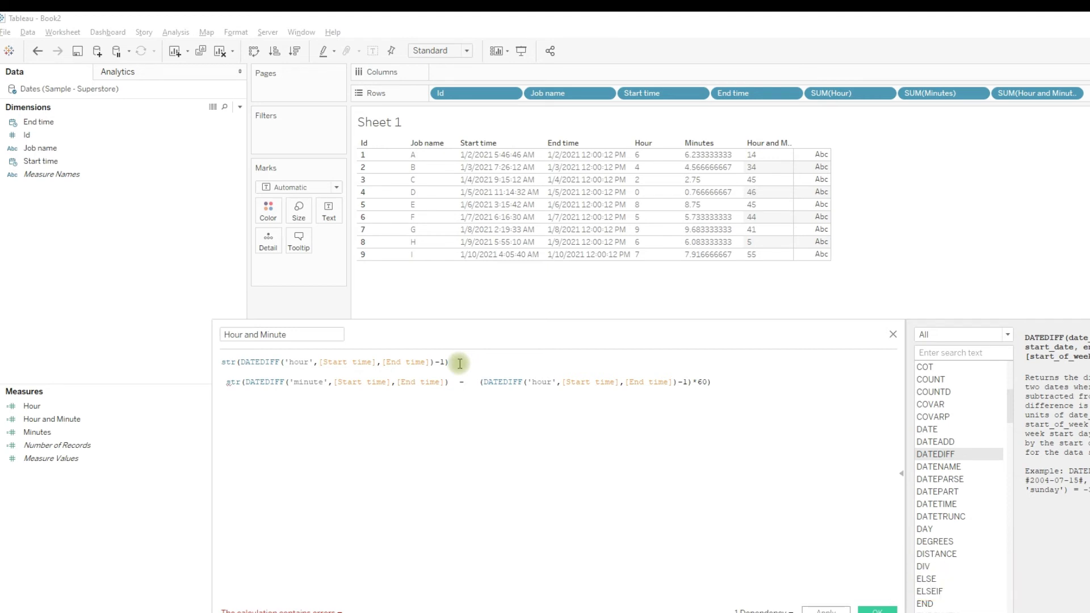
pyautogui.write(')')
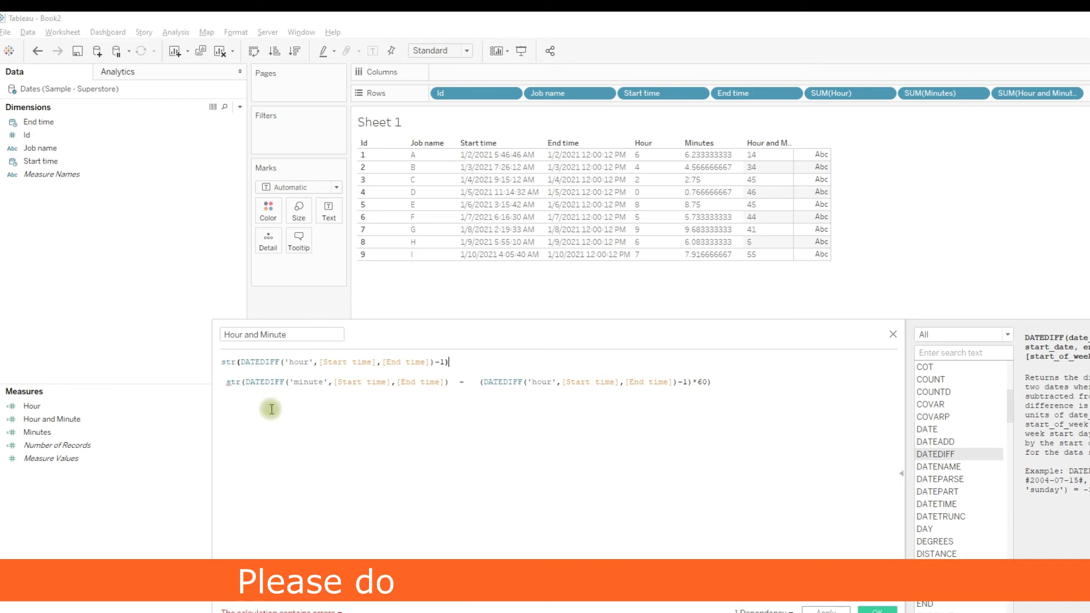
# - Join the hour and minute strings with + ":" + between them, and save the Hour and Minute calculation
pyautogui.click(240, 382)
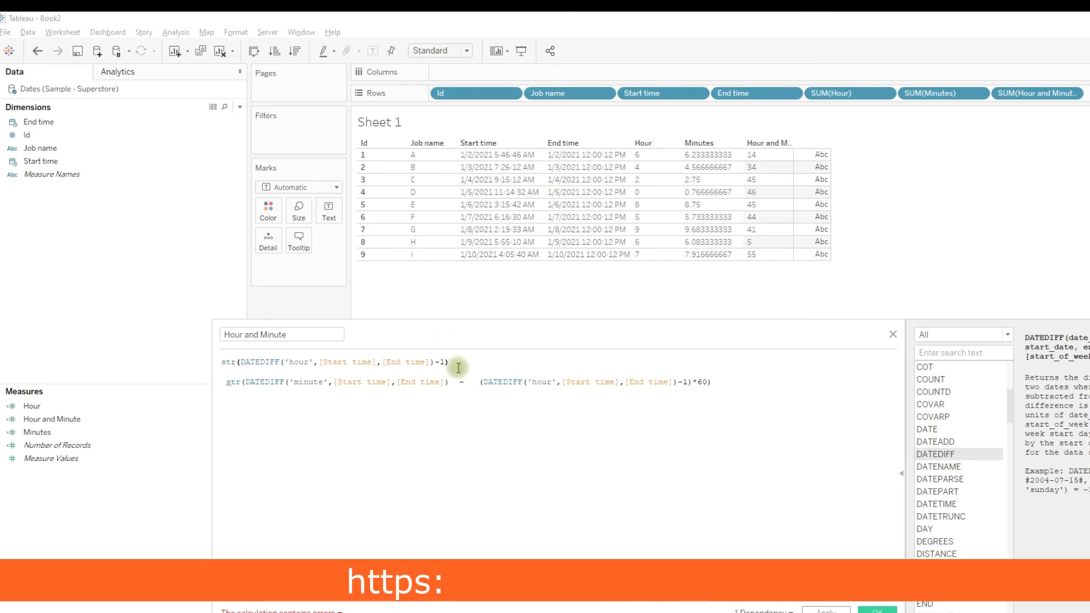
pyautogui.click(459, 368)
pyautogui.write('+ ":" +')
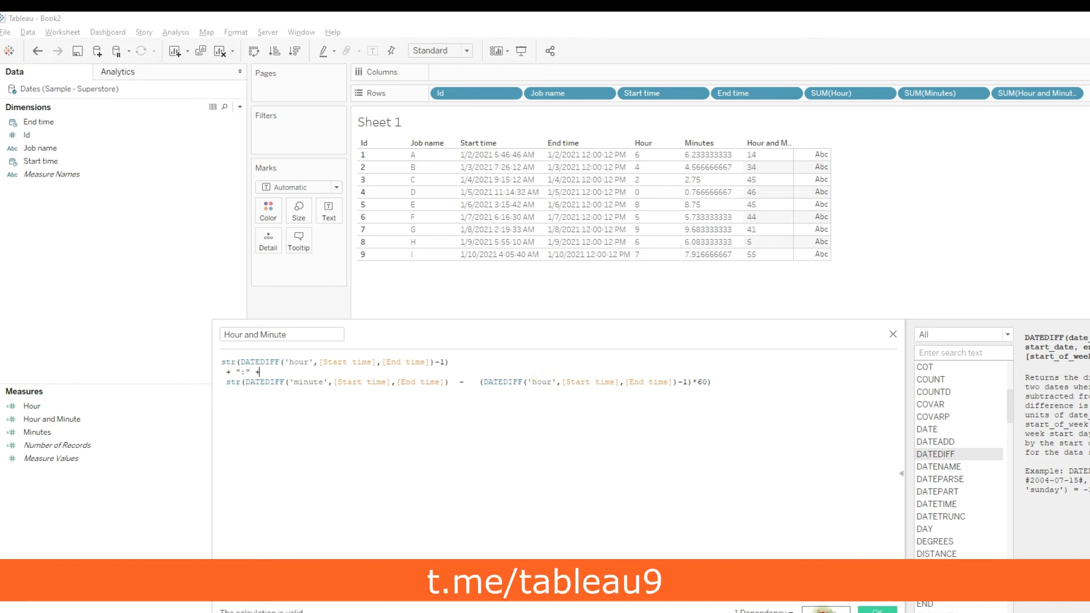
pyautogui.click(824, 610)
pyautogui.click(878, 609)
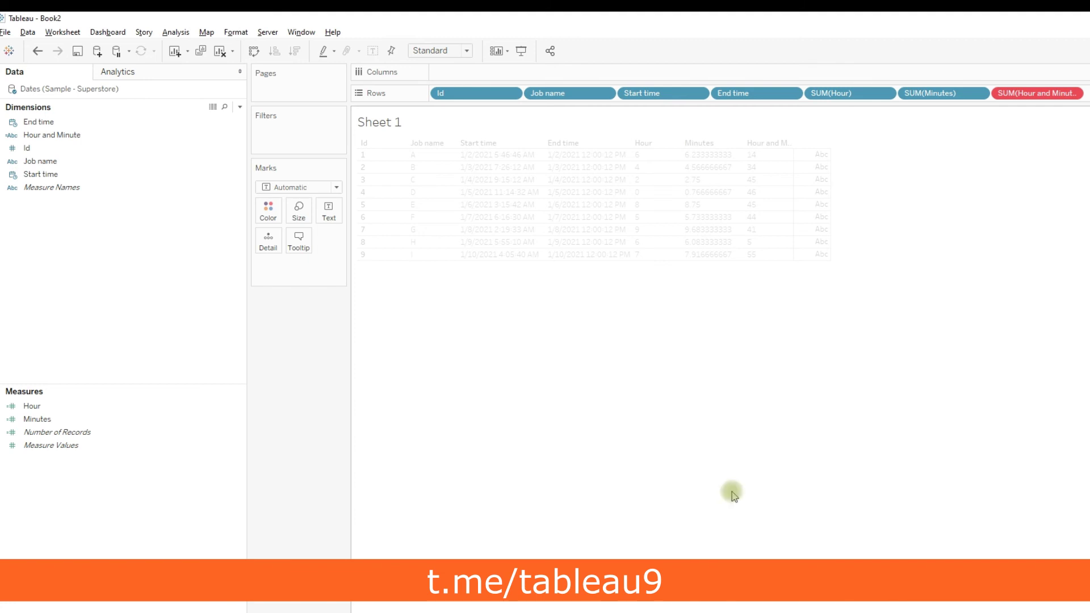
# - Replace the invalid SUM(Hour and Minute) field on Rows with the Hour and Minute dimension, and review its values
pyautogui.moveTo(1014, 97)
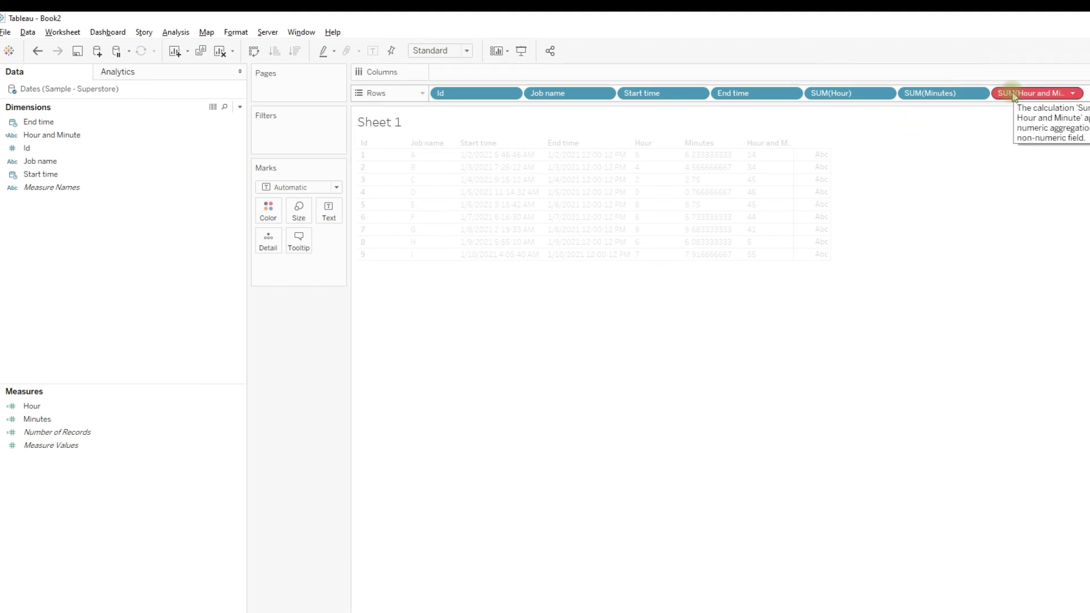
pyautogui.moveTo(1014, 97); pyautogui.dragTo(1055, 318)
pyautogui.moveTo(51, 135); pyautogui.dragTo(1033, 95)
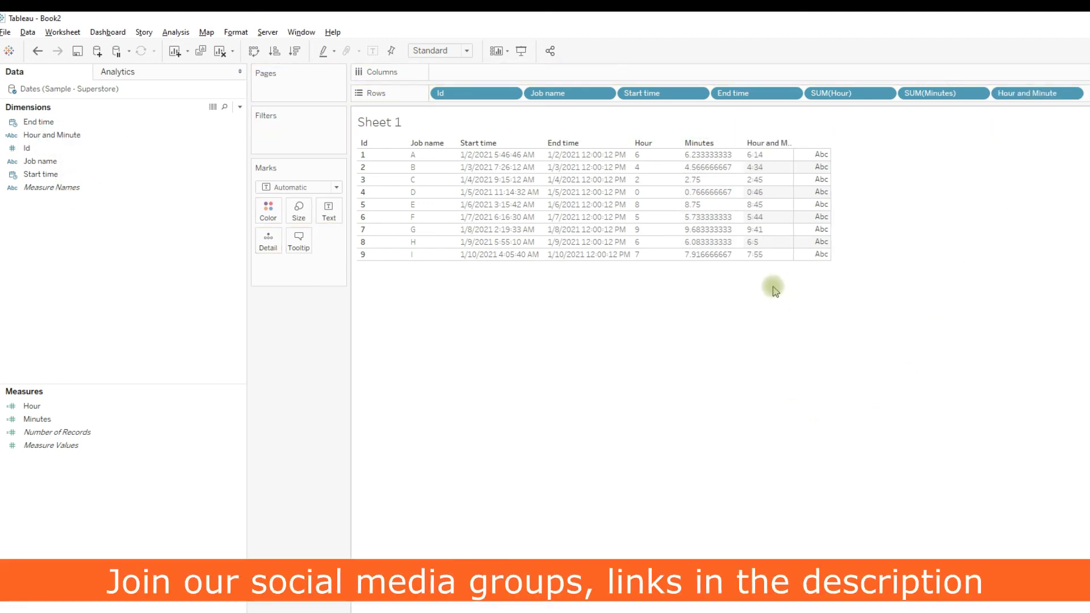
pyautogui.moveTo(761, 263); pyautogui.dragTo(755, 151)
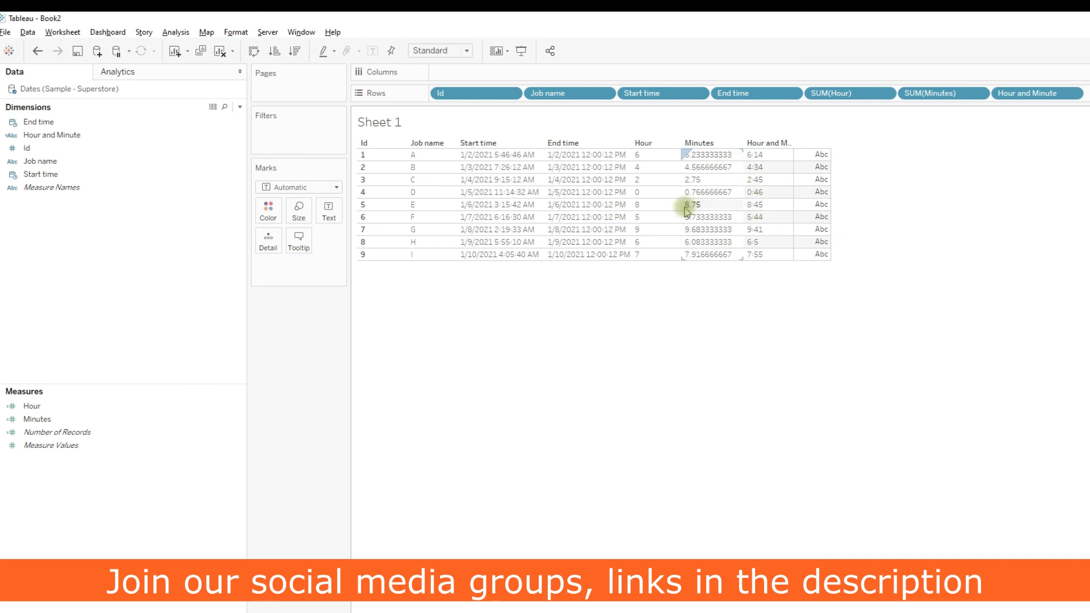